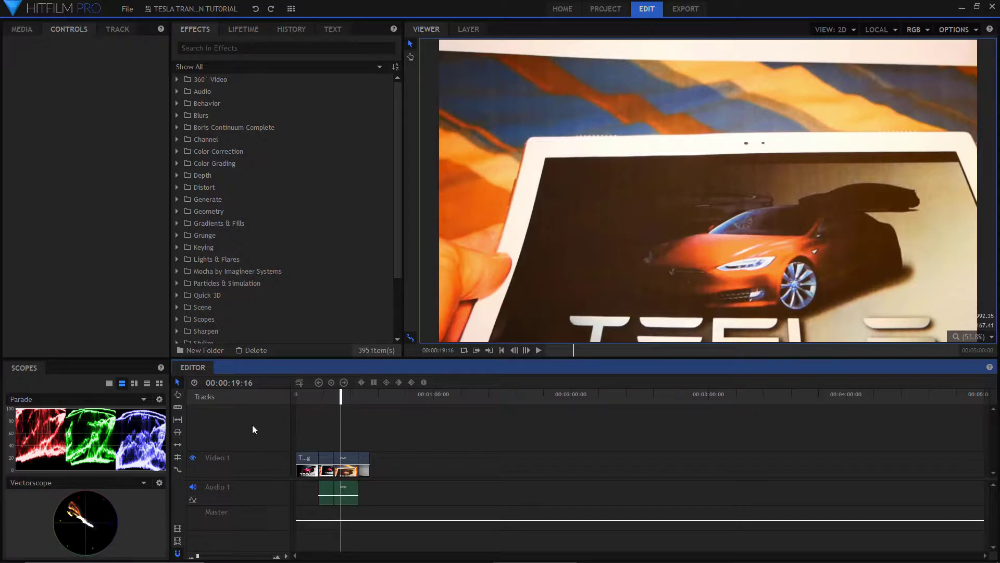
pyautogui.click(364, 396)
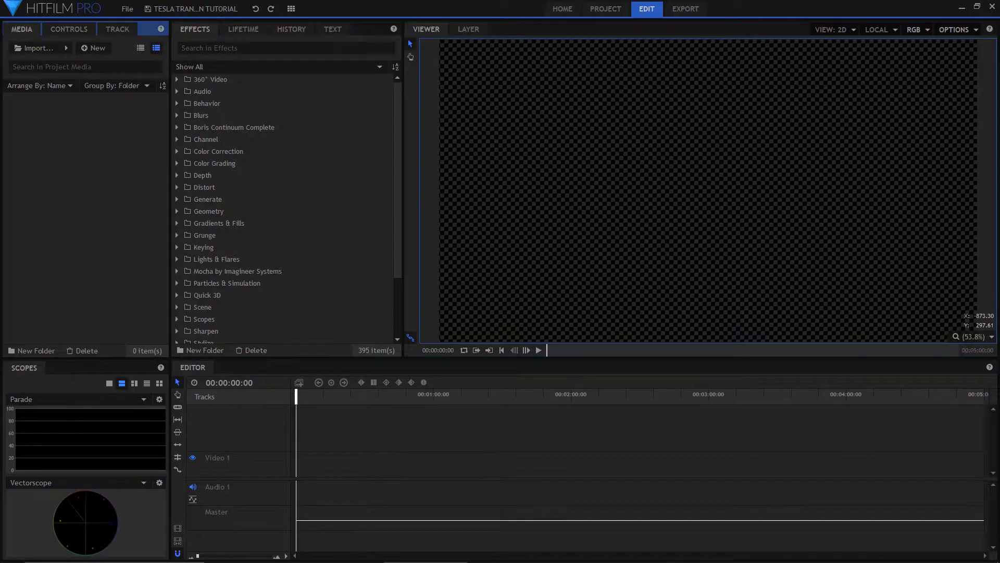
# Step: Create a 1080p, 30 fps composite shot named TRANSITIONS with a duration of 20 seconds
pyautogui.click(94, 47)
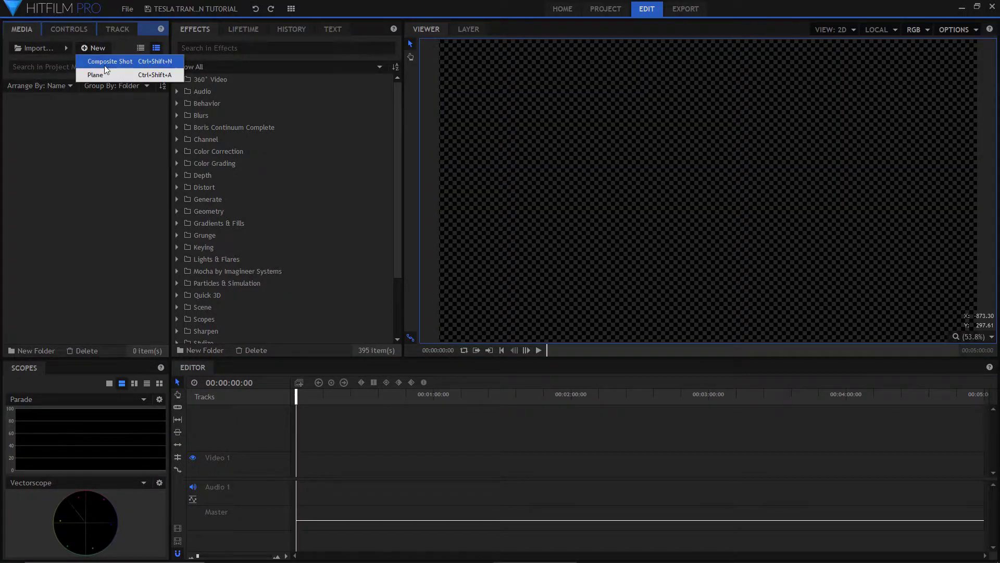
pyautogui.click(118, 63)
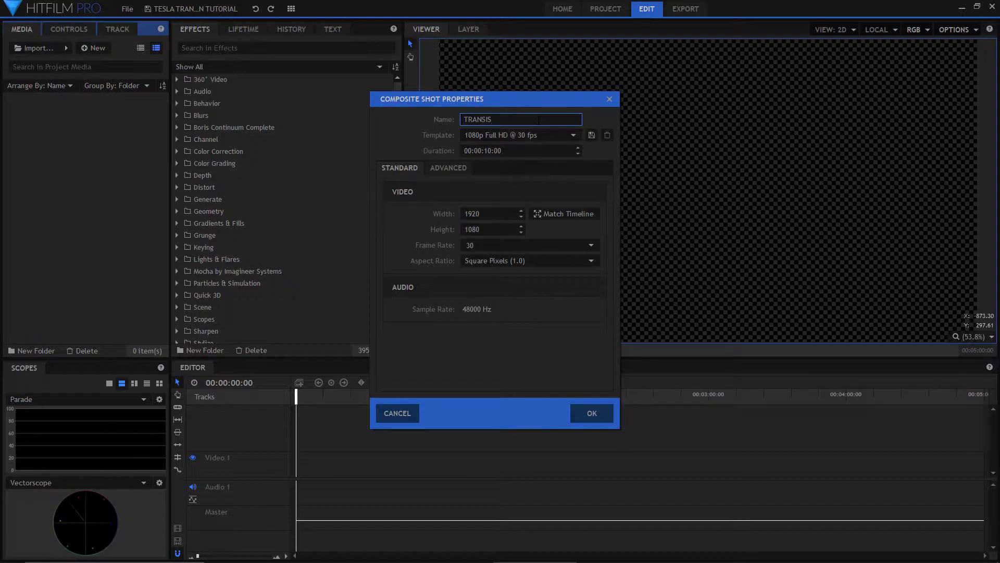
pyautogui.press('Tab')
pyautogui.write('20')
pyautogui.press('Return')
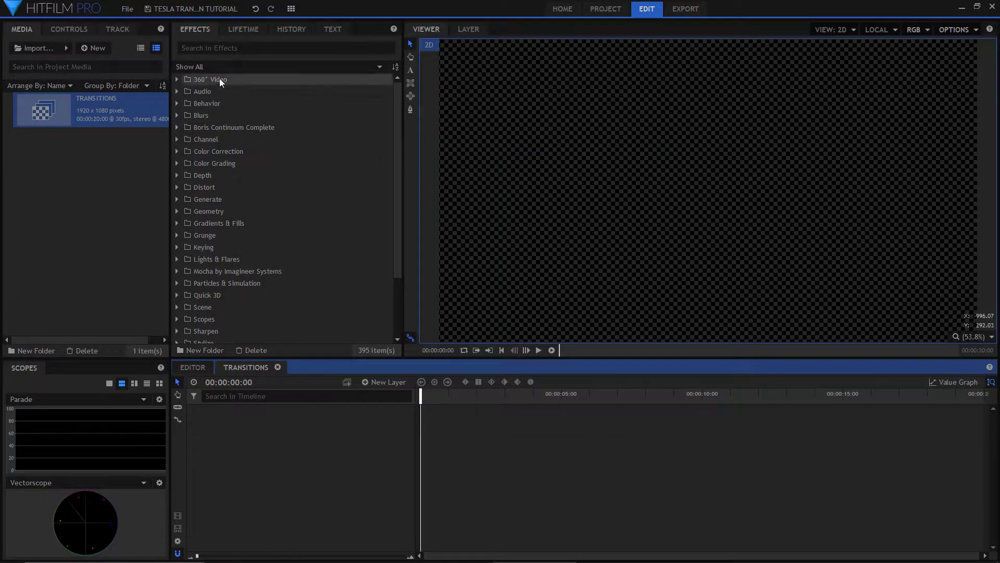
# Step: Import 1 TESLA PENCIL, 2 TESLA, 3 TABLET and 4 PAPER SCRUNCH TV into the project media
pyautogui.click(42, 48)
pyautogui.click(171, 91)
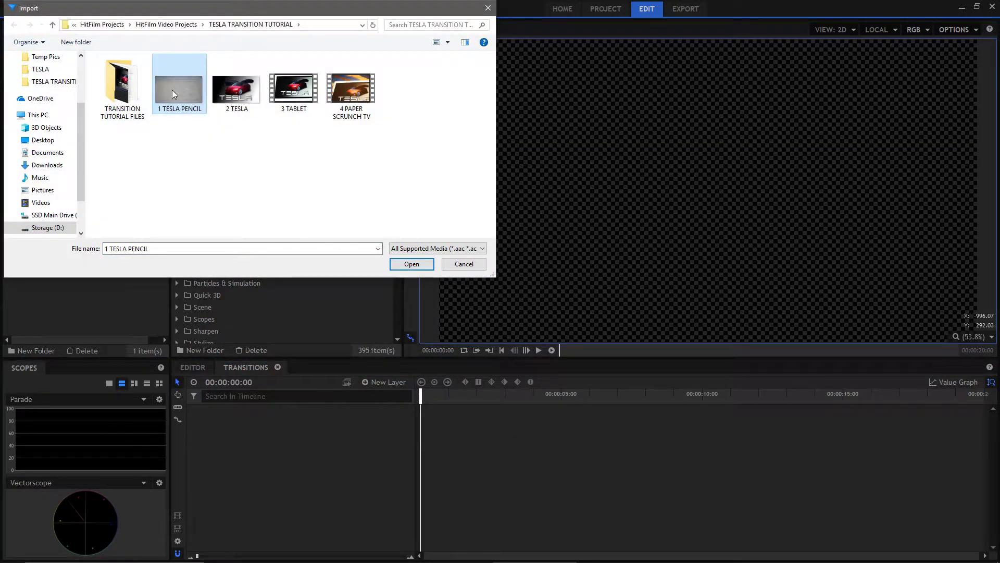
pyautogui.keyDown('ctrl'); pyautogui.click(234, 94); pyautogui.keyUp('ctrl')
pyautogui.keyDown('ctrl'); pyautogui.click(293, 93); pyautogui.keyUp('ctrl')
pyautogui.keyDown('ctrl'); pyautogui.click(350, 95); pyautogui.keyUp('ctrl')
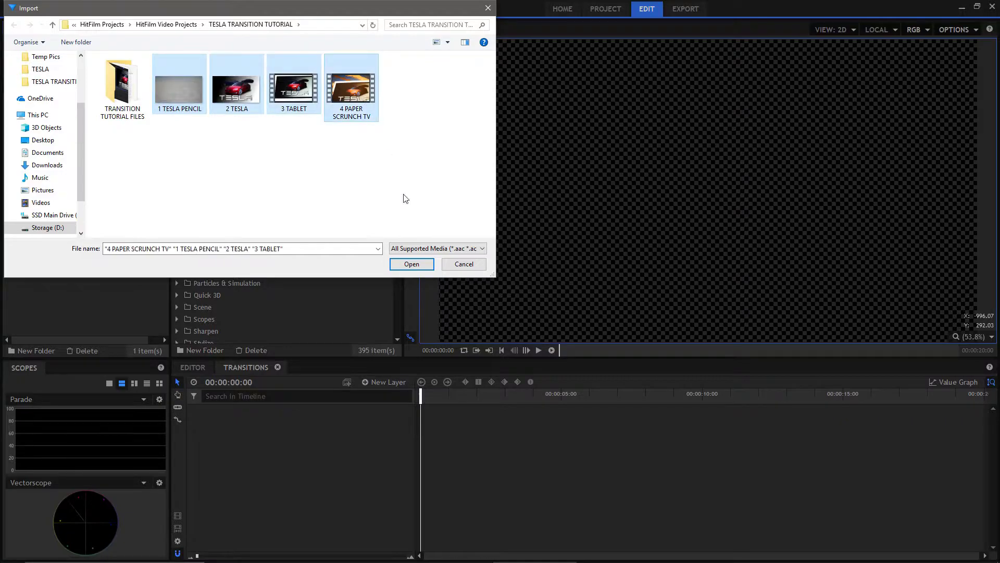
pyautogui.click(412, 265)
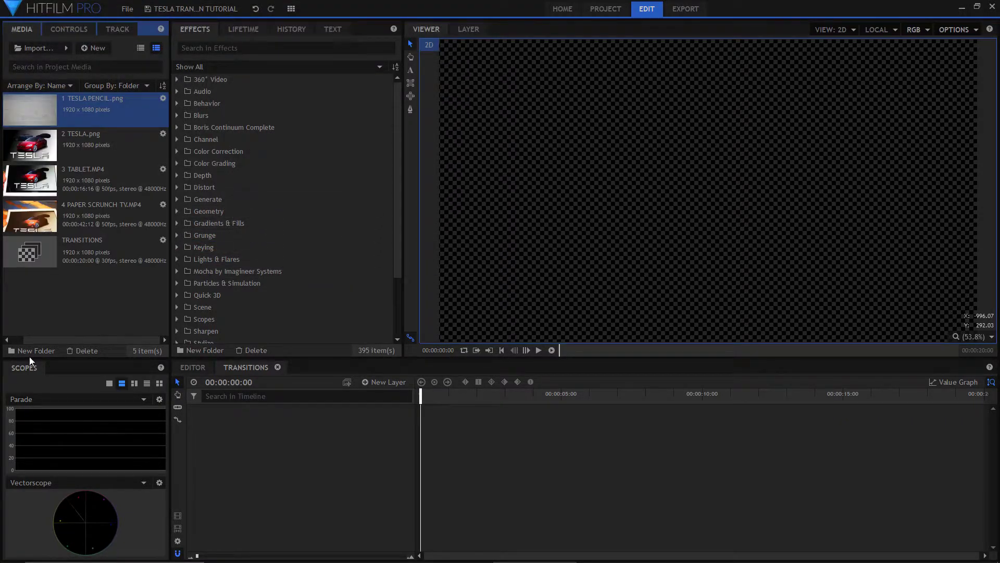
# Step: Add the four imported files to the TRANSITIONS timeline as layers, stacked in numerical order with the pencil drawing on top
pyautogui.moveTo(64, 112)
pyautogui.mouseDown()
pyautogui.moveTo(164, 193)
pyautogui.moveTo(239, 415)
pyautogui.mouseUp()
pyautogui.moveTo(82, 148); pyautogui.dragTo(241, 419)
pyautogui.moveTo(89, 173); pyautogui.dragTo(244, 424)
pyautogui.moveTo(101, 210); pyautogui.dragTo(268, 448)
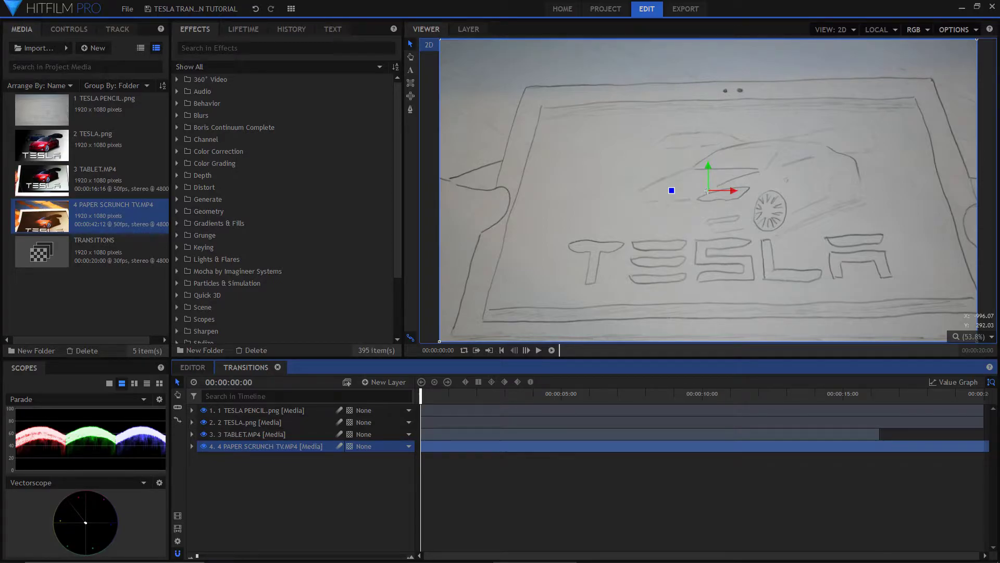
# Step: Trim the 1 TESLA PENCIL.png layer to end at about 3 seconds and make 2 TESLA.png span about 2 to 6 seconds
pyautogui.moveTo(982, 410); pyautogui.dragTo(505, 410)
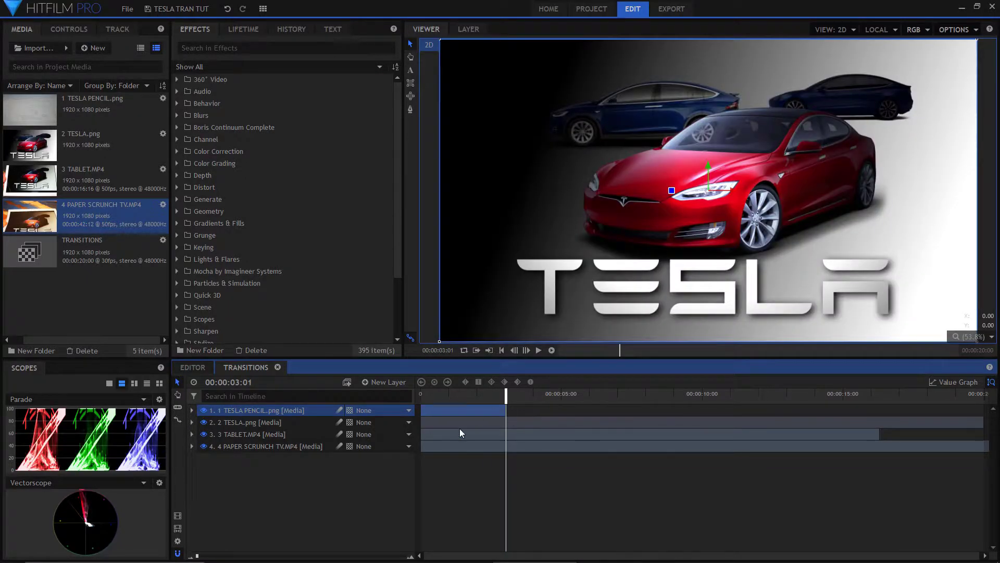
pyautogui.moveTo(982, 420); pyautogui.dragTo(643, 422)
pyautogui.moveTo(422, 423); pyautogui.dragTo(521, 425)
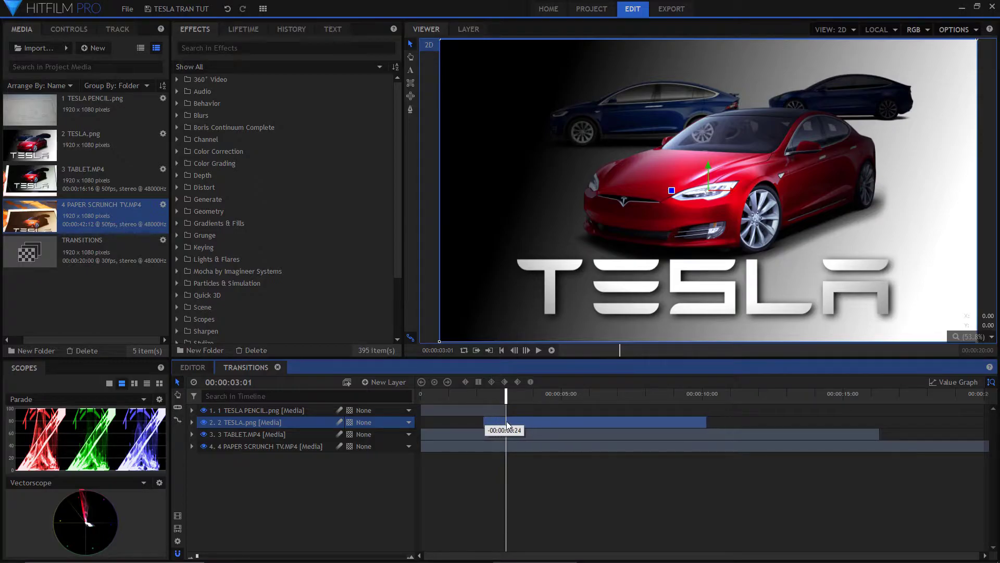
pyautogui.moveTo(700, 423); pyautogui.dragTo(551, 420)
pyautogui.moveTo(550, 399); pyautogui.dragTo(482, 403)
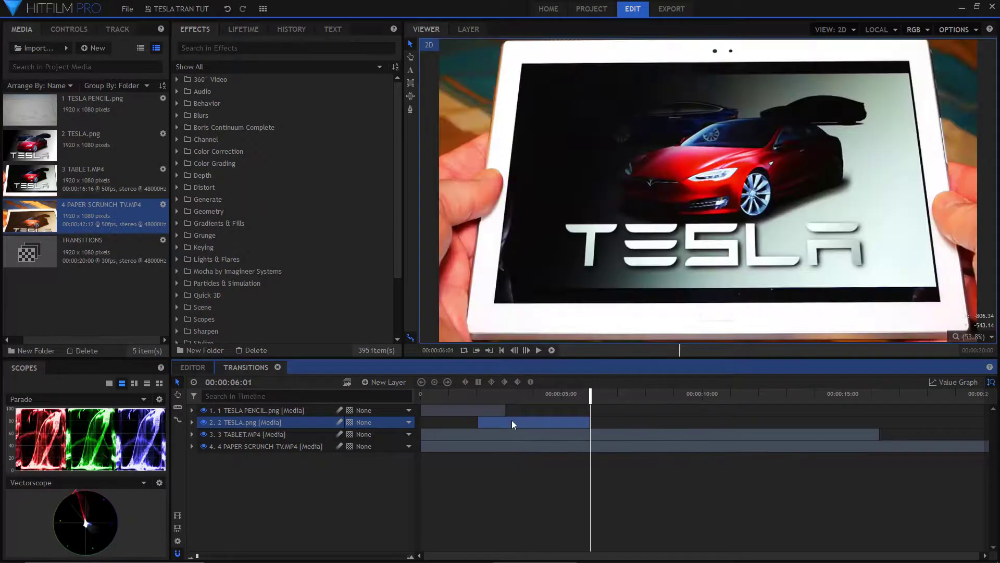
# Step: Keyframe the opacity of 1 TESLA PENCIL.png to fade from 100% at about 2 seconds to 0% at 3 seconds
pyautogui.moveTo(590, 397); pyautogui.dragTo(472, 398)
pyautogui.click(191, 410)
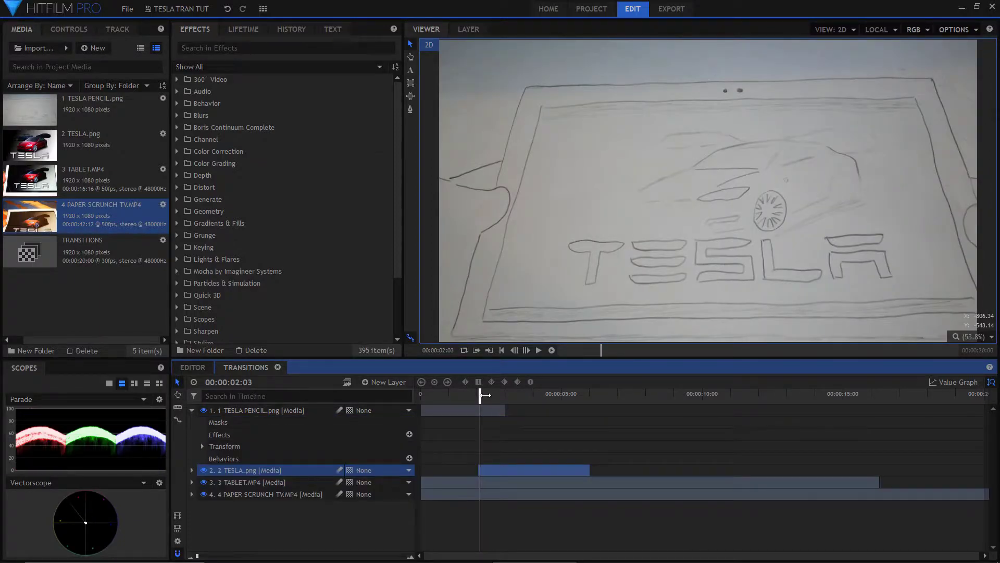
pyautogui.click(202, 446)
pyautogui.click(223, 458)
pyautogui.moveTo(480, 397); pyautogui.dragTo(505, 402)
pyautogui.click(192, 410)
# Step: Keyframe the opacity of 2 TESLA.png to fade in from 0% between about 2 and 3 seconds
pyautogui.click(192, 422)
pyautogui.click(202, 458)
pyautogui.click(224, 471)
pyautogui.moveTo(399, 470); pyautogui.dragTo(365, 470)
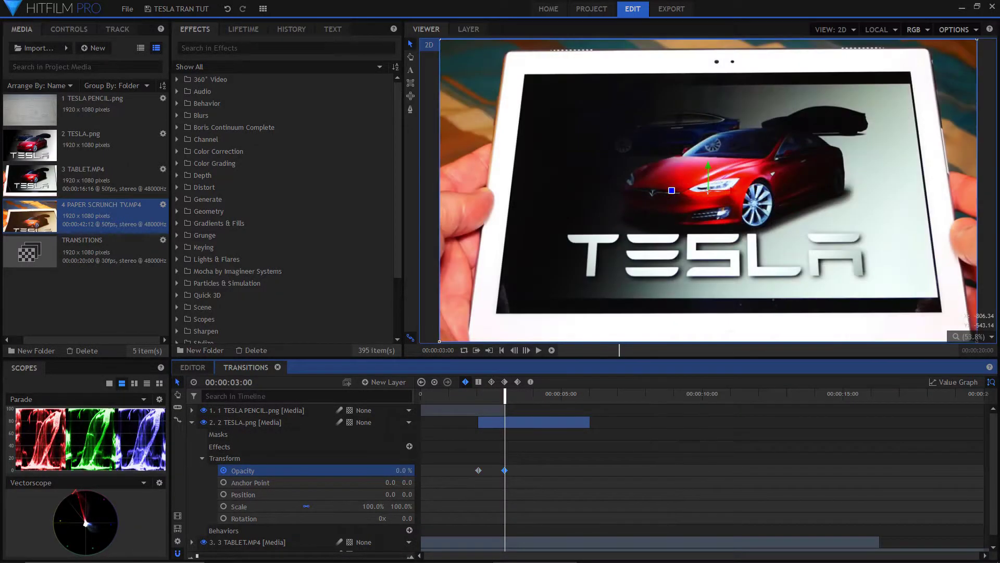
pyautogui.click(202, 458)
pyautogui.click(192, 422)
# Step: Add a white plane beneath all media layers and hide the 3 TABLET.MP4 and 4 PAPER SCRUNCH TV.MP4 layers
pyautogui.click(204, 434)
pyautogui.click(389, 382)
pyautogui.click(383, 398)
pyautogui.click(485, 292)
pyautogui.click(558, 352)
pyautogui.click(560, 331)
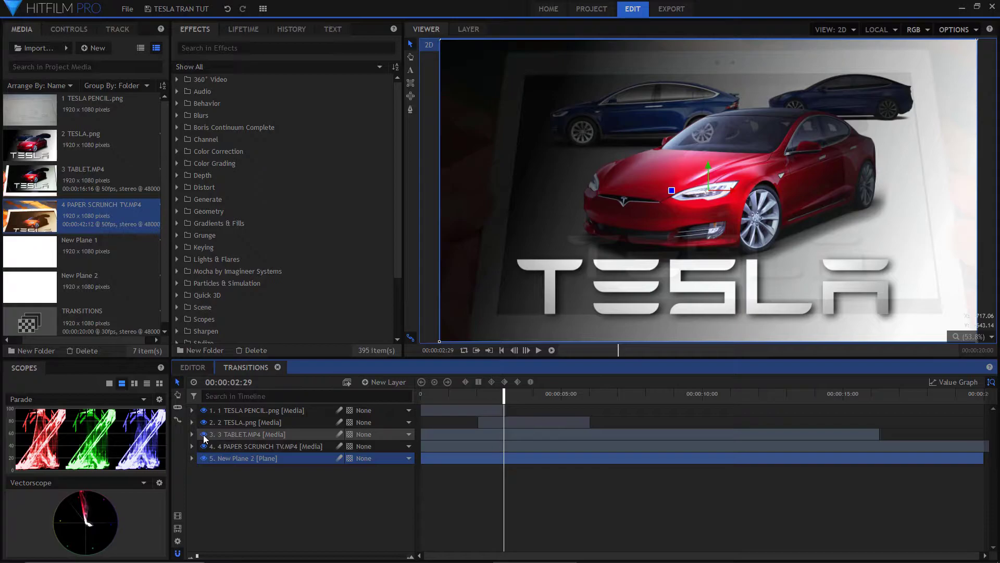
pyautogui.click(204, 434)
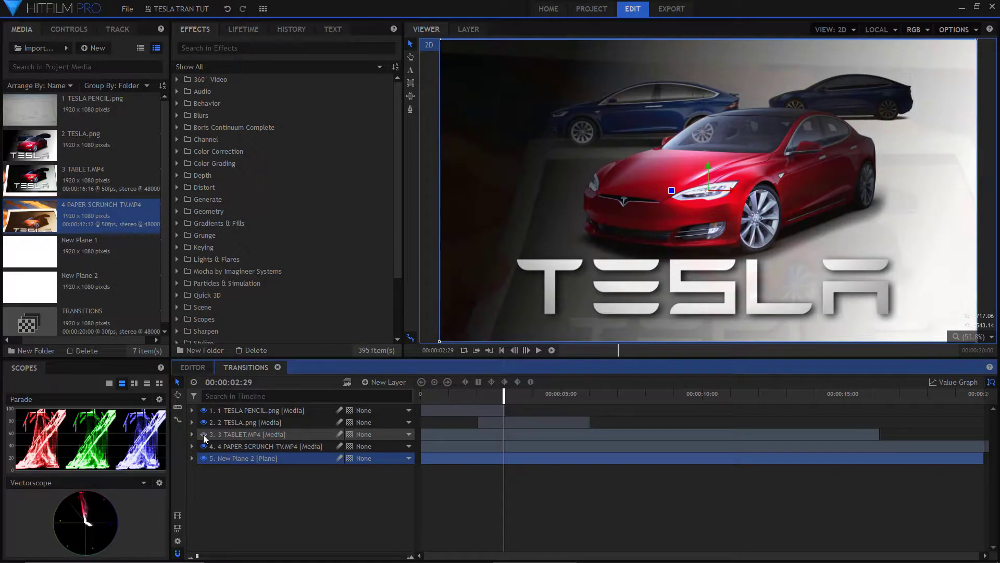
pyautogui.click(203, 446)
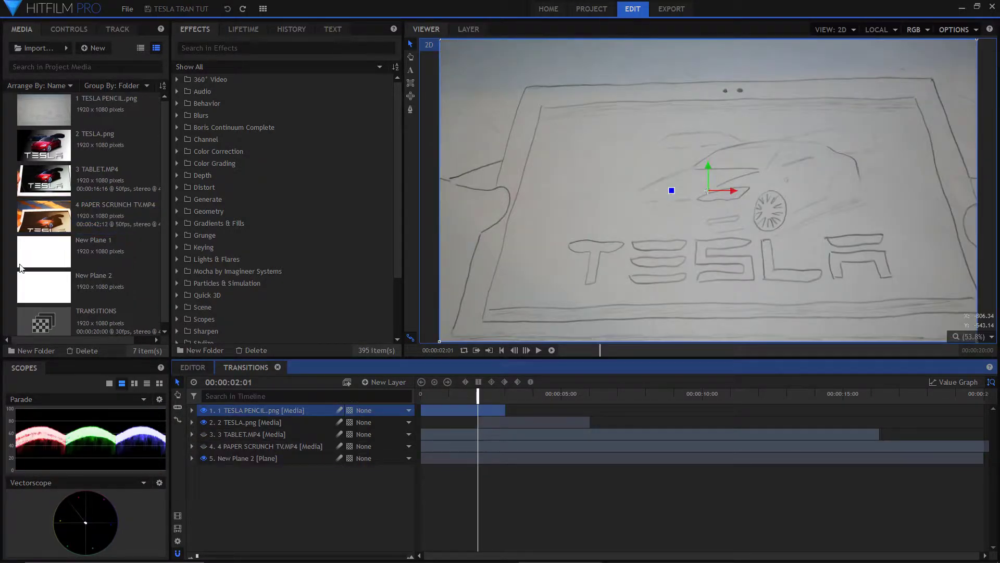
# Step: Keyframe the pencil layer from 00:00:02:01 to 00:00:02:27, ending at 127% scale with the anchor point at 75.0, 8.0
pyautogui.click(192, 410)
pyautogui.click(202, 446)
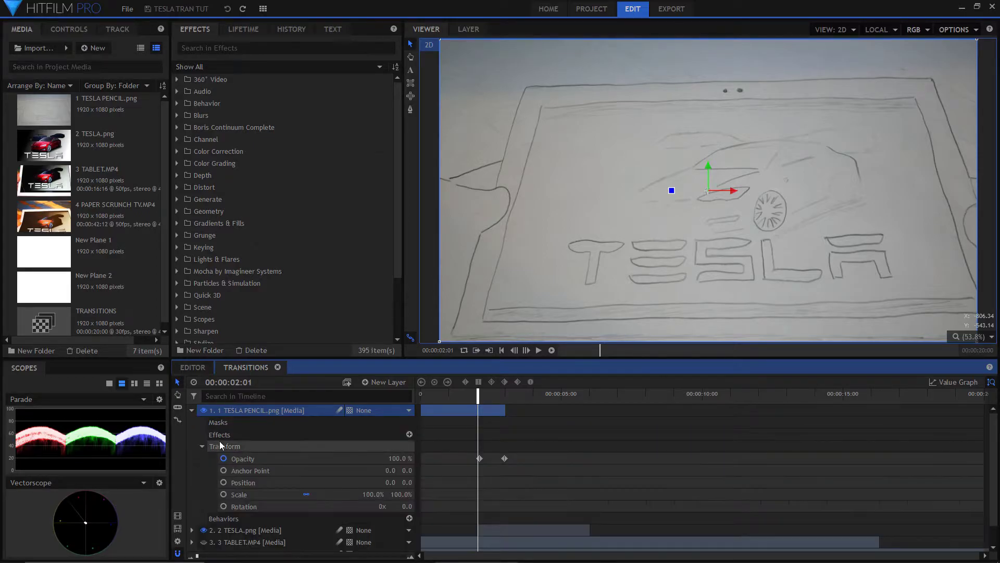
pyautogui.click(224, 470)
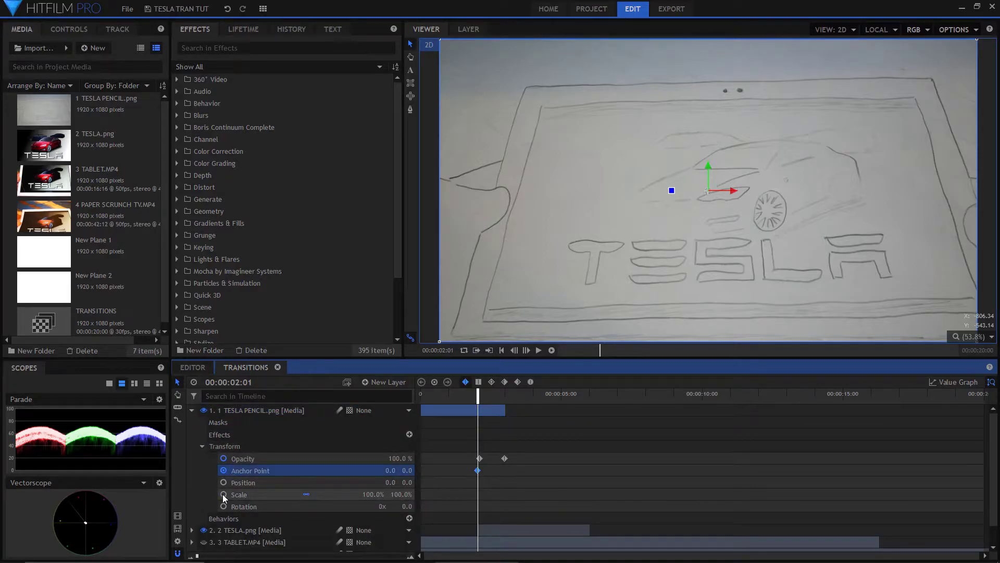
pyautogui.click(223, 494)
pyautogui.moveTo(498, 402)
pyautogui.mouseDown()
pyautogui.moveTo(488, 399)
pyautogui.moveTo(502, 399)
pyautogui.mouseUp()
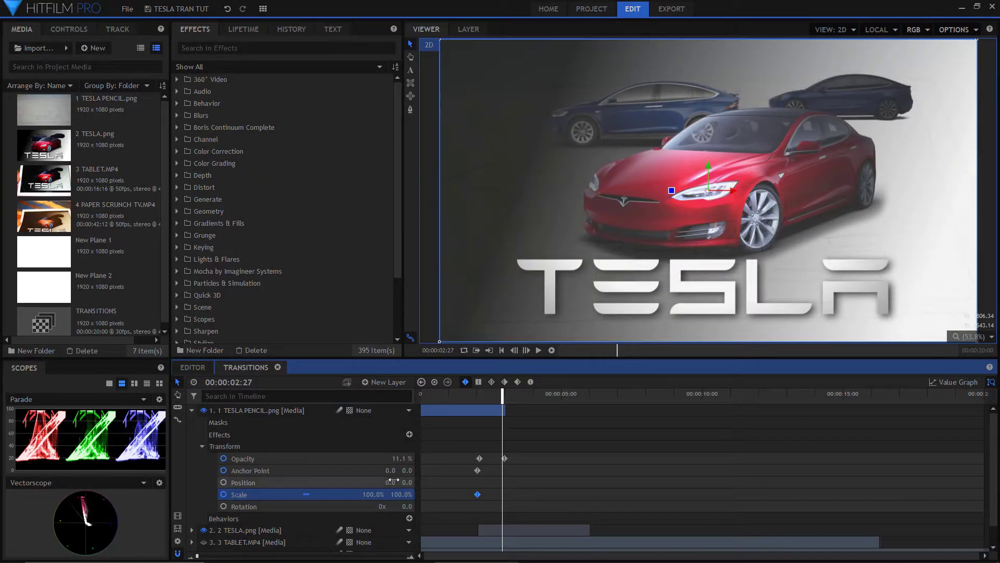
pyautogui.moveTo(373, 494)
pyautogui.mouseDown()
pyautogui.moveTo(383, 494)
pyautogui.moveTo(389, 470)
pyautogui.moveTo(367, 494)
pyautogui.mouseUp()
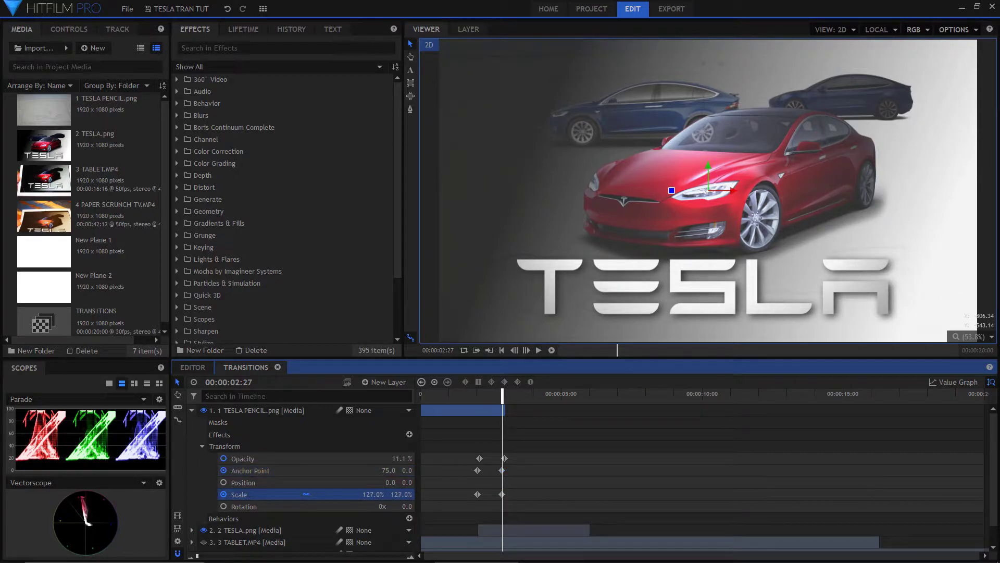
pyautogui.moveTo(407, 470); pyautogui.dragTo(410, 469)
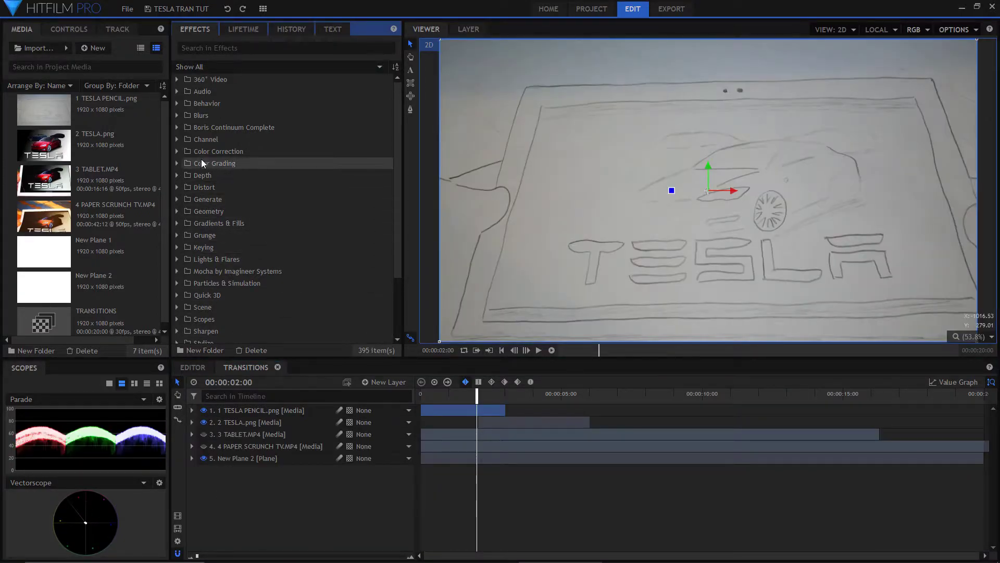
# Step: Apply the Crush Blacks & Whites effect to the 1 TESLA PENCIL.png layer and show its settings
pyautogui.click(177, 151)
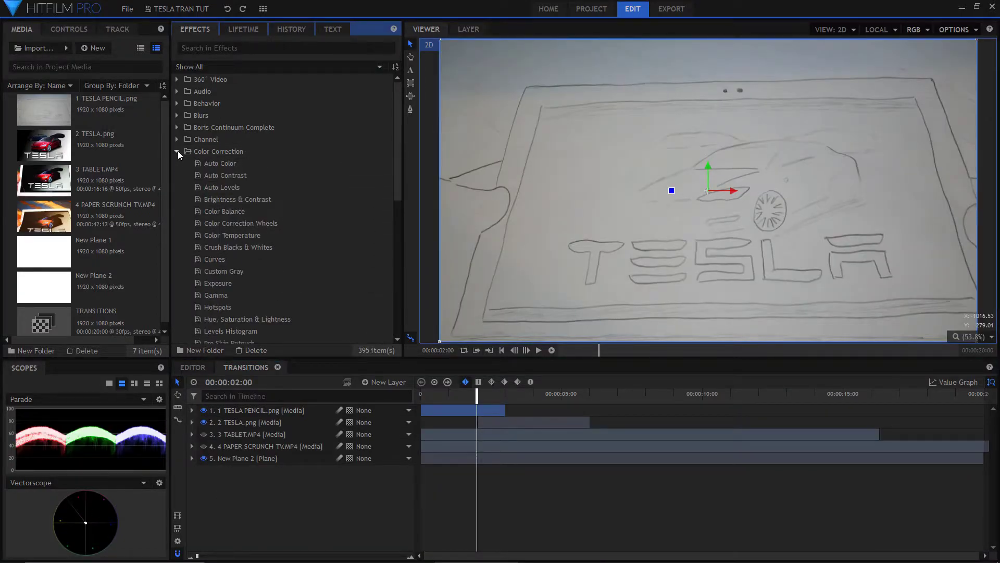
pyautogui.moveTo(232, 248); pyautogui.dragTo(255, 414)
pyautogui.click(212, 447)
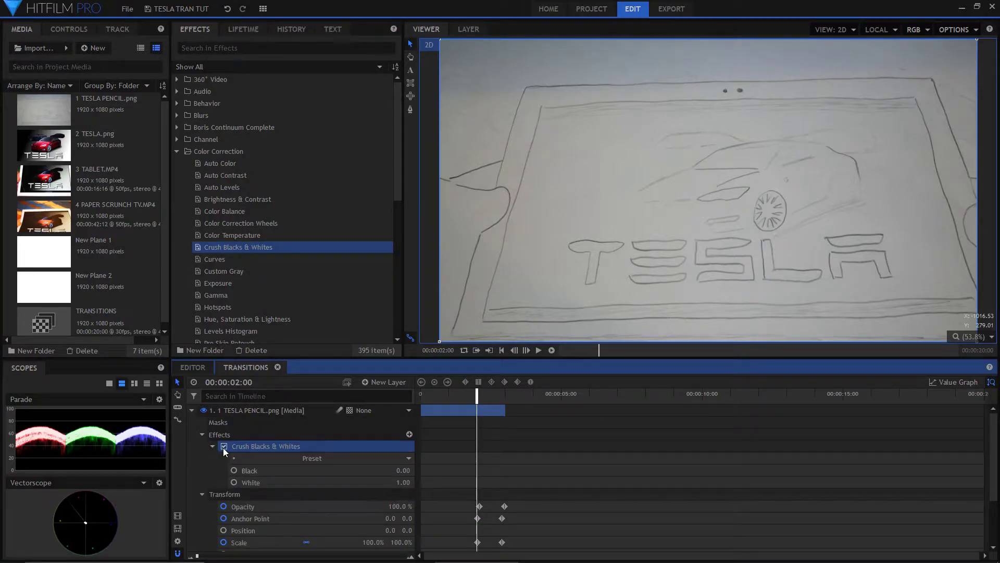
# Step: Keyframe the effect's Black value from 0.00 at 00:00:02:00 to 0.71 at 00:00:02:29
pyautogui.click(234, 470)
pyautogui.moveTo(477, 396); pyautogui.dragTo(499, 396)
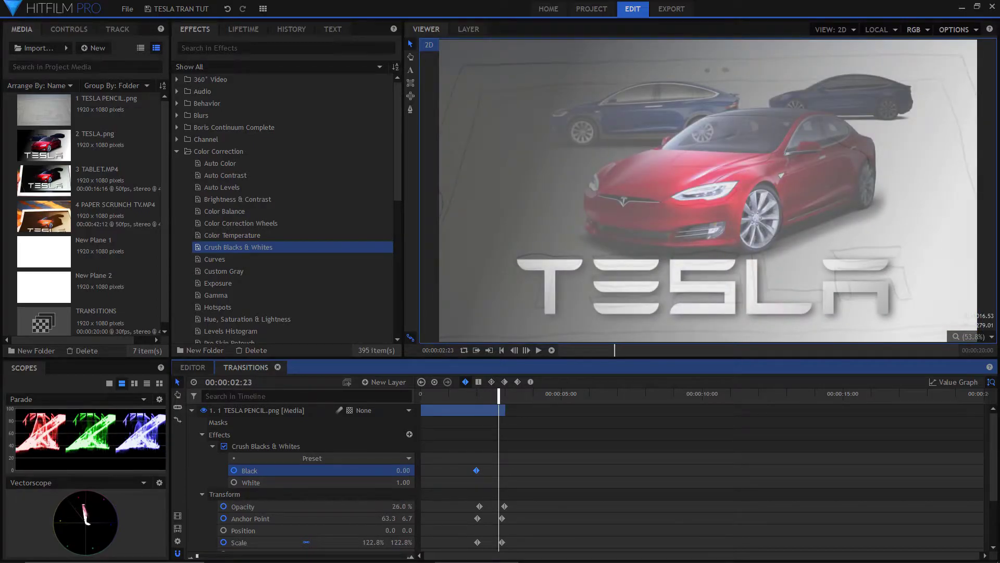
pyautogui.moveTo(404, 470); pyautogui.dragTo(441, 471)
pyautogui.moveTo(501, 403)
pyautogui.mouseDown()
pyautogui.moveTo(478, 404)
pyautogui.moveTo(508, 404)
pyautogui.moveTo(485, 404)
pyautogui.moveTo(493, 403)
pyautogui.mouseUp()
pyautogui.moveTo(497, 470); pyautogui.dragTo(503, 470)
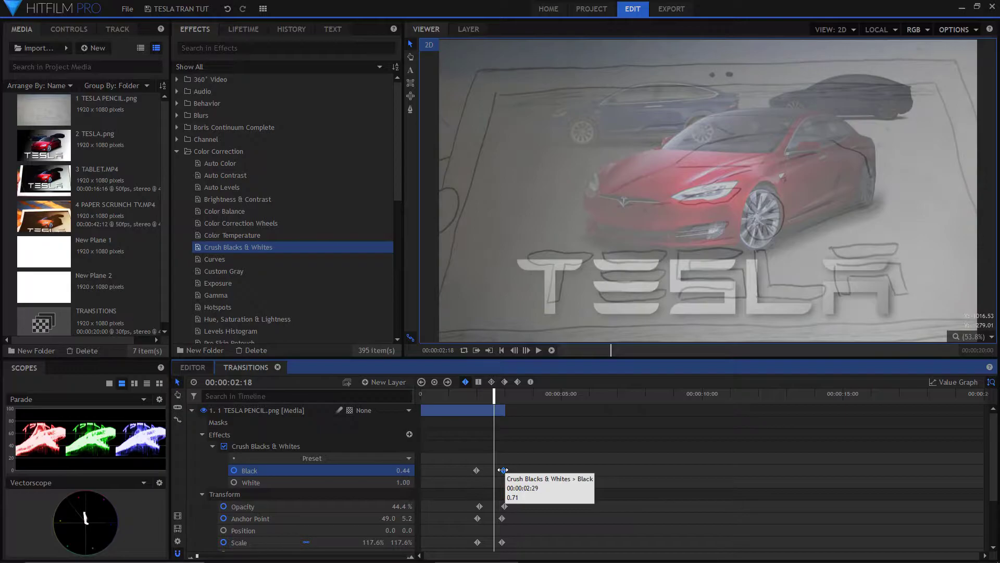
pyautogui.click(213, 445)
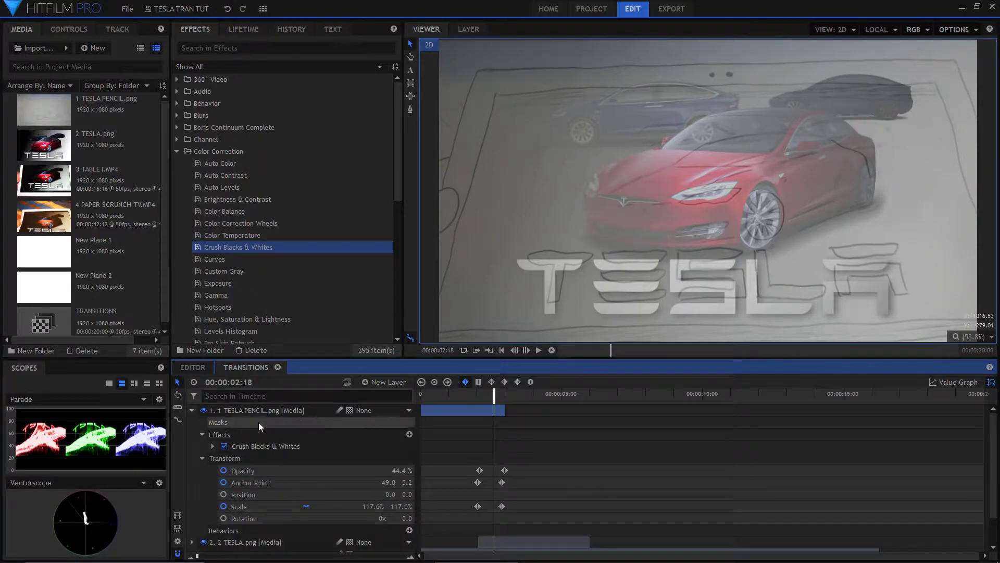
# Step: Move the pencil layer's first Anchor Point and Scale keyframes to the start of the timeline and play back the transition
pyautogui.click(475, 482)
pyautogui.moveTo(475, 481); pyautogui.dragTo(419, 482)
pyautogui.moveTo(477, 506); pyautogui.dragTo(421, 506)
pyautogui.press('Home')
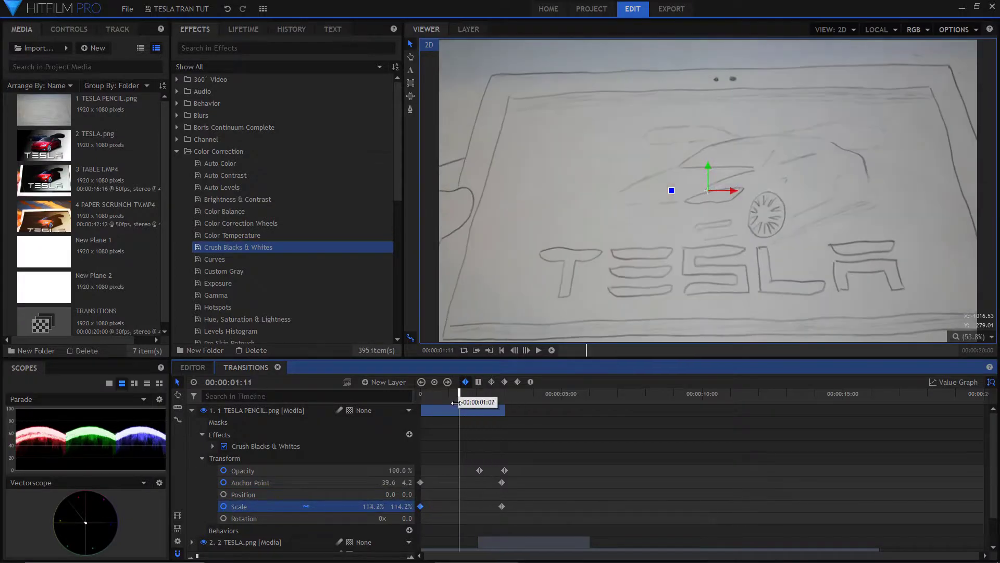
pyautogui.click(540, 350)
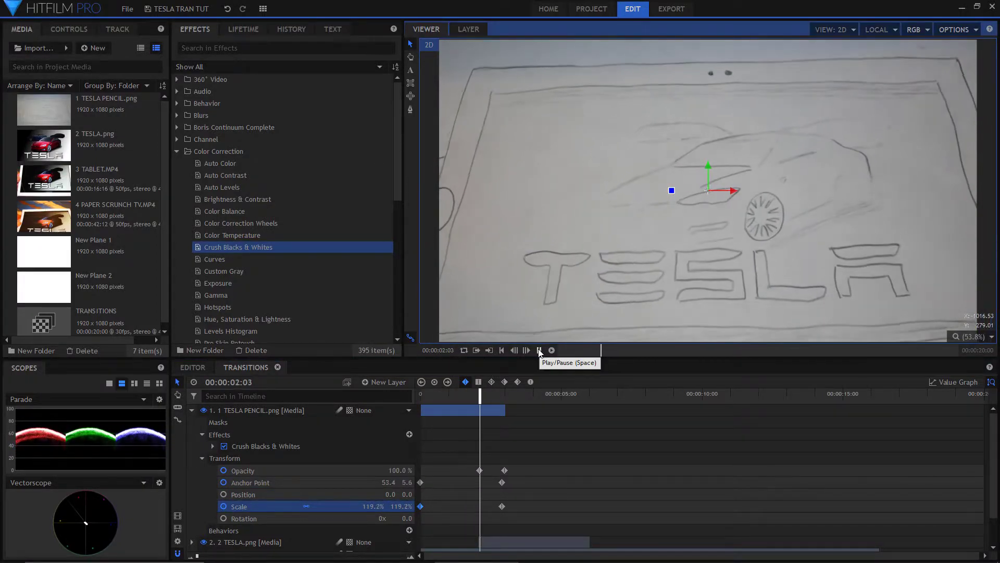
pyautogui.click(539, 350)
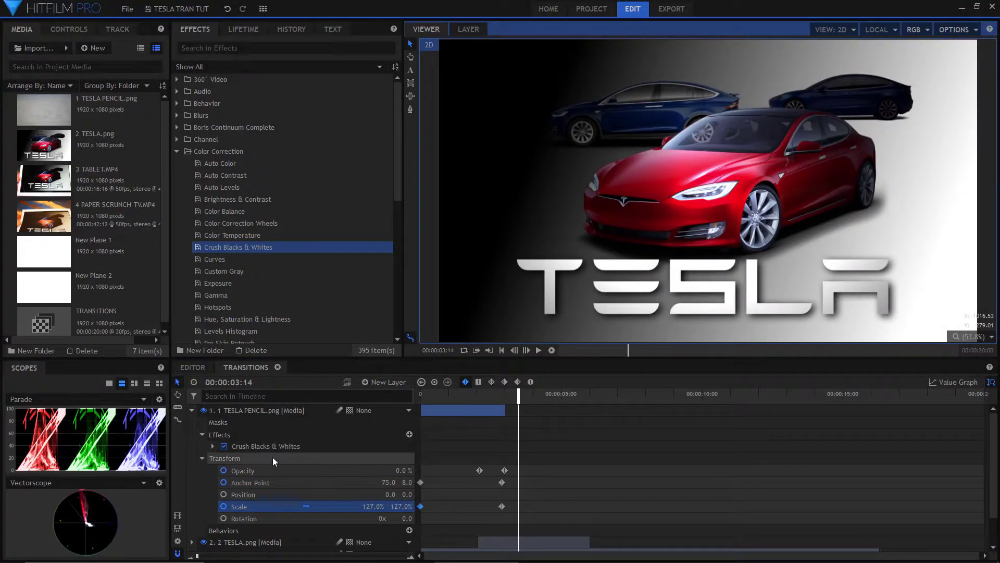
pyautogui.click(192, 411)
# Step: Show the 3 TABLET.MP4 layer and trim it to the section from 00:00:08:11 to about 13 seconds
pyautogui.click(207, 434)
pyautogui.moveTo(557, 394); pyautogui.dragTo(789, 398)
pyautogui.moveTo(879, 436); pyautogui.dragTo(791, 435)
pyautogui.moveTo(792, 396); pyautogui.dragTo(656, 406)
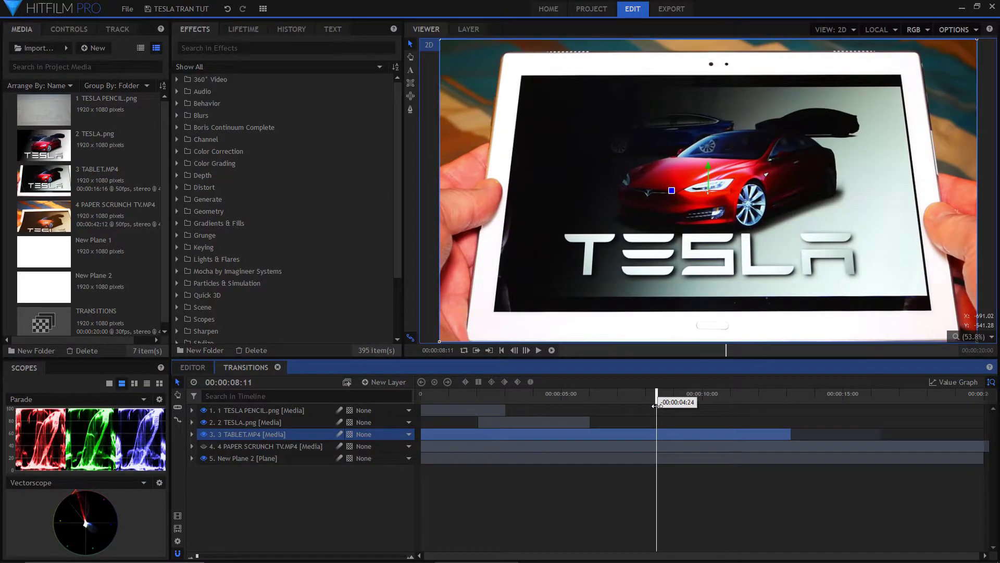
pyautogui.moveTo(422, 435); pyautogui.dragTo(655, 435)
# Step: Move the trimmed 3 TABLET.MP4 clip to start at 00:00:06:00, where 2 TESLA.png ends
pyautogui.moveTo(720, 434); pyautogui.dragTo(655, 441)
pyautogui.moveTo(655, 396); pyautogui.dragTo(599, 400)
pyautogui.moveTo(592, 433); pyautogui.dragTo(625, 437)
pyautogui.moveTo(609, 398); pyautogui.dragTo(592, 398)
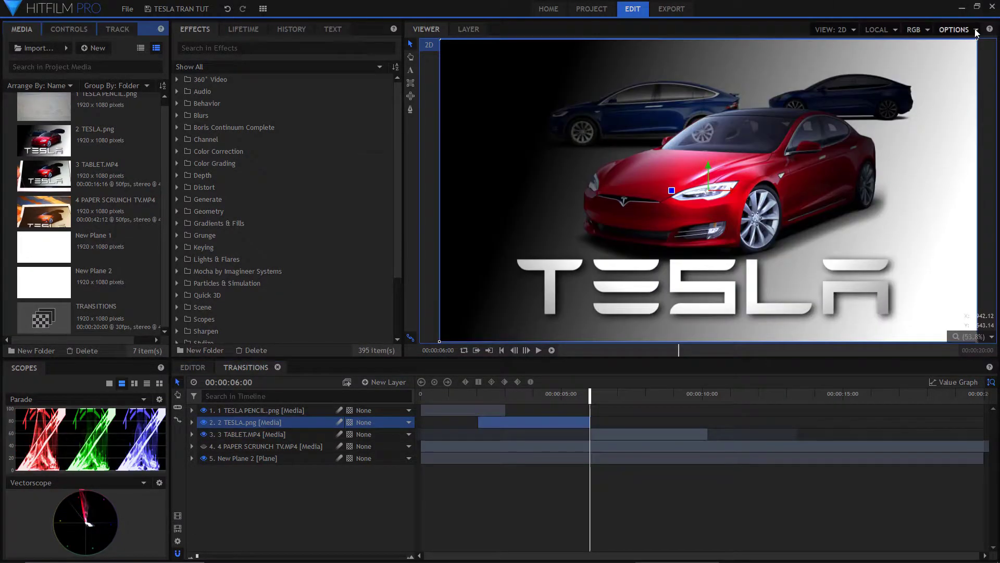
# Step: Export the frame at 00:00:06:00 as an image named TESLA PIC
pyautogui.click(976, 31)
pyautogui.click(933, 182)
pyautogui.write('TESLA')
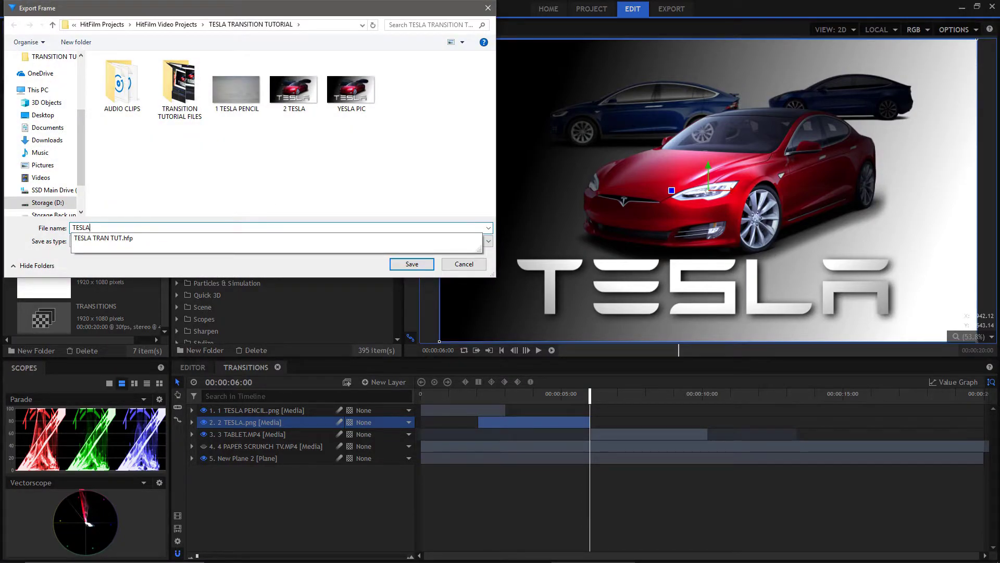
pyautogui.write(' PIC')
pyautogui.click(411, 264)
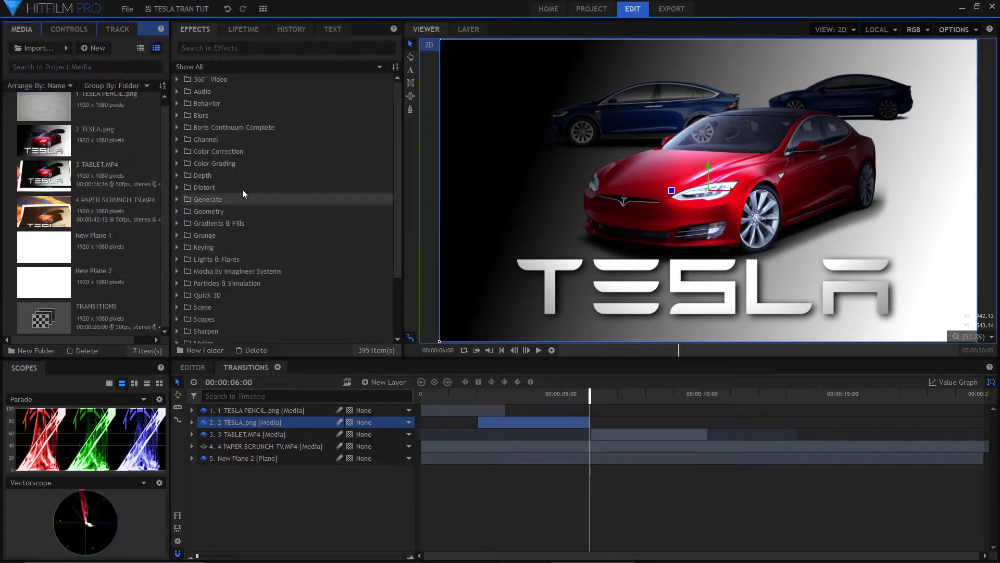
# Step: Import TESLA PIC.png and place it directly above the 3 TABLET.MP4 layer, starting at 00:00:06:00
pyautogui.click(25, 48)
pyautogui.click(178, 156)
pyautogui.doubleClick(190, 160)
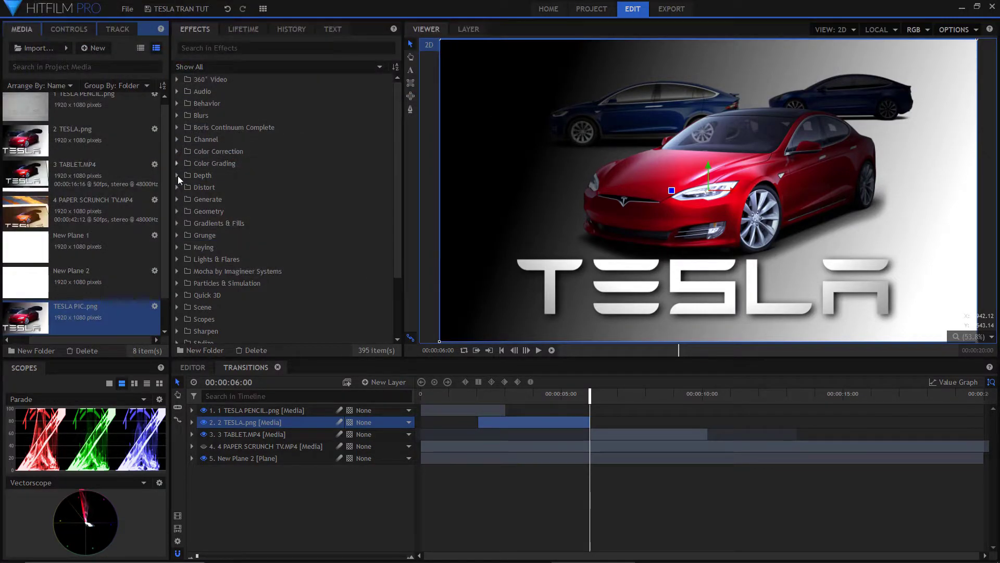
pyautogui.moveTo(277, 407); pyautogui.dragTo(284, 434)
pyautogui.moveTo(420, 434); pyautogui.dragTo(591, 435)
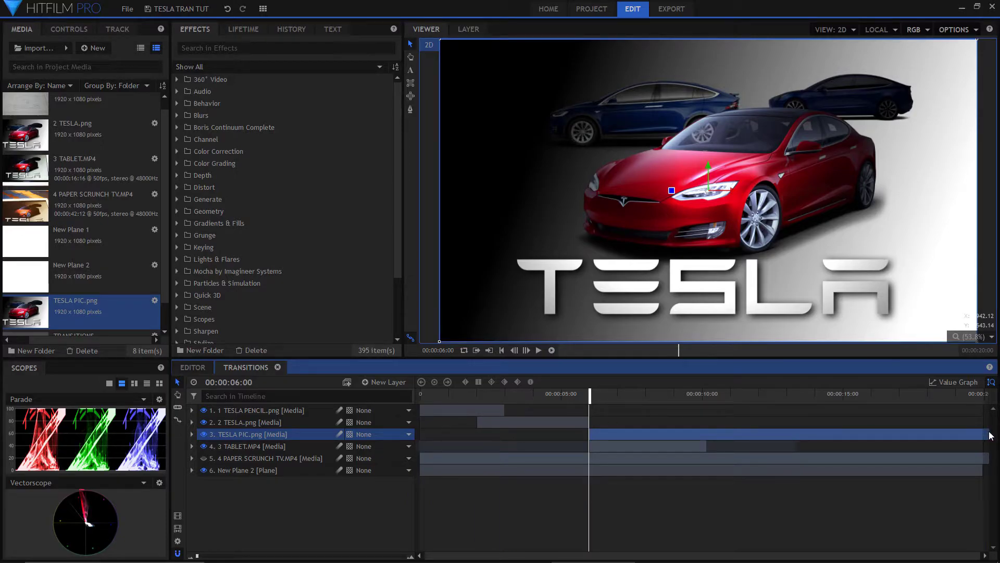
# Step: Shorten the TESLA PIC.png layer to a few frames from its start and apply the Quad Warp effect to it
pyautogui.moveTo(986, 438); pyautogui.dragTo(597, 437)
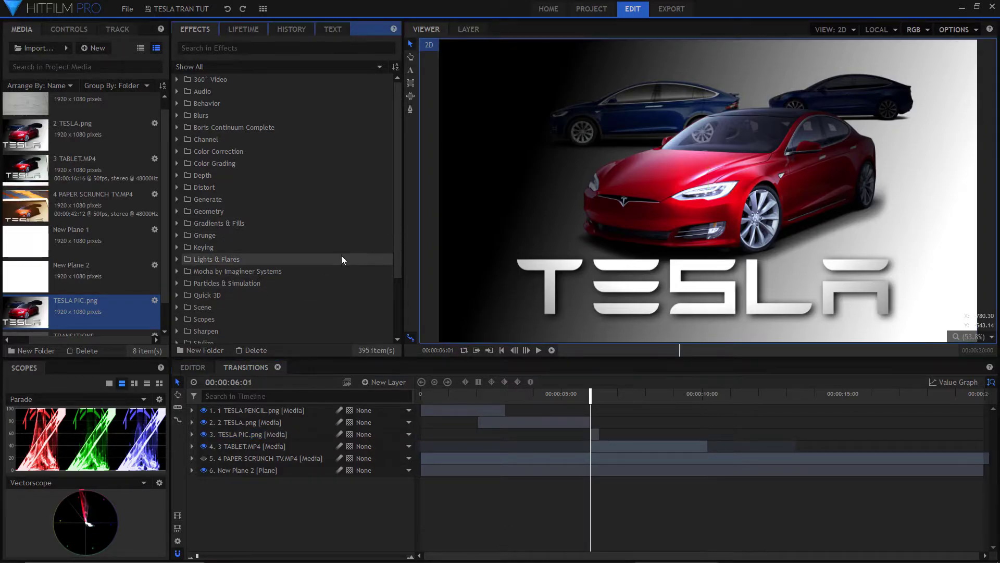
pyautogui.scroll(-3, 395, 281)
pyautogui.scroll(-3, 251, 301)
pyautogui.moveTo(244, 305); pyautogui.dragTo(219, 436)
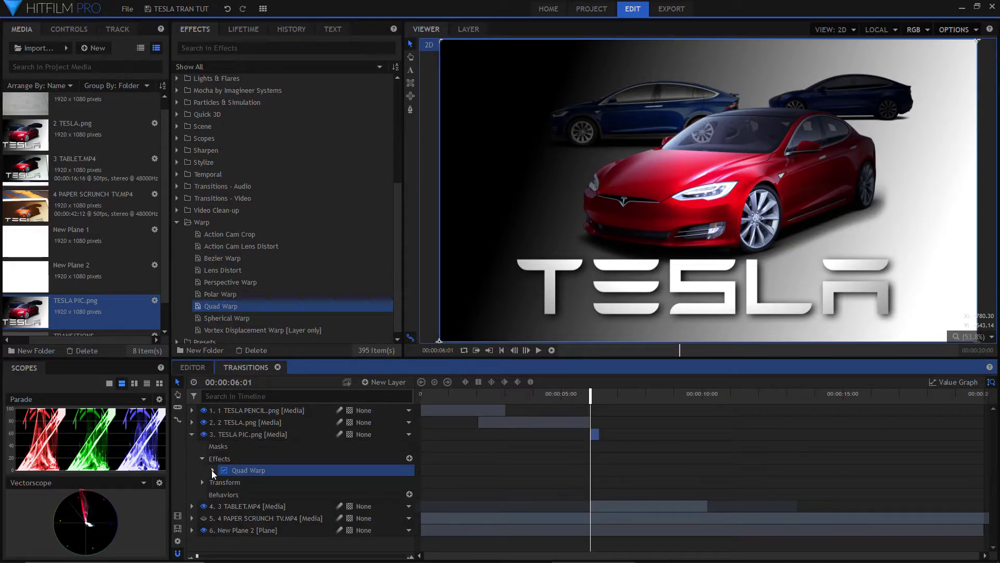
# Step: Enable position keyframes for all four Quad Warp corners of TESLA PIC.png at 00:00:06:01
pyautogui.click(211, 470)
pyautogui.click(224, 449)
pyautogui.click(245, 462)
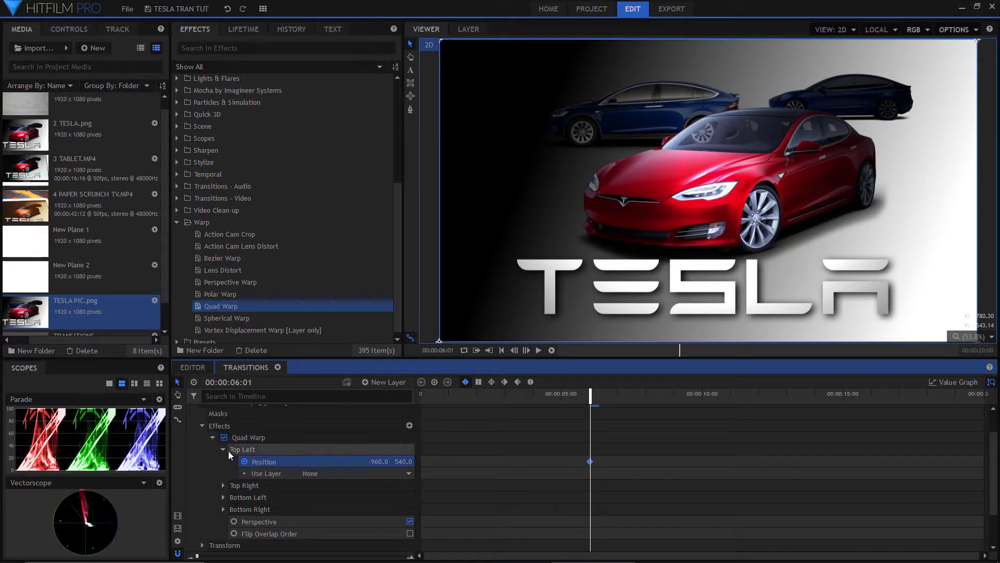
pyautogui.click(224, 449)
pyautogui.click(224, 460)
pyautogui.click(225, 462)
pyautogui.click(223, 473)
pyautogui.click(245, 485)
pyautogui.click(224, 473)
pyautogui.click(223, 485)
pyautogui.click(244, 497)
pyautogui.click(224, 484)
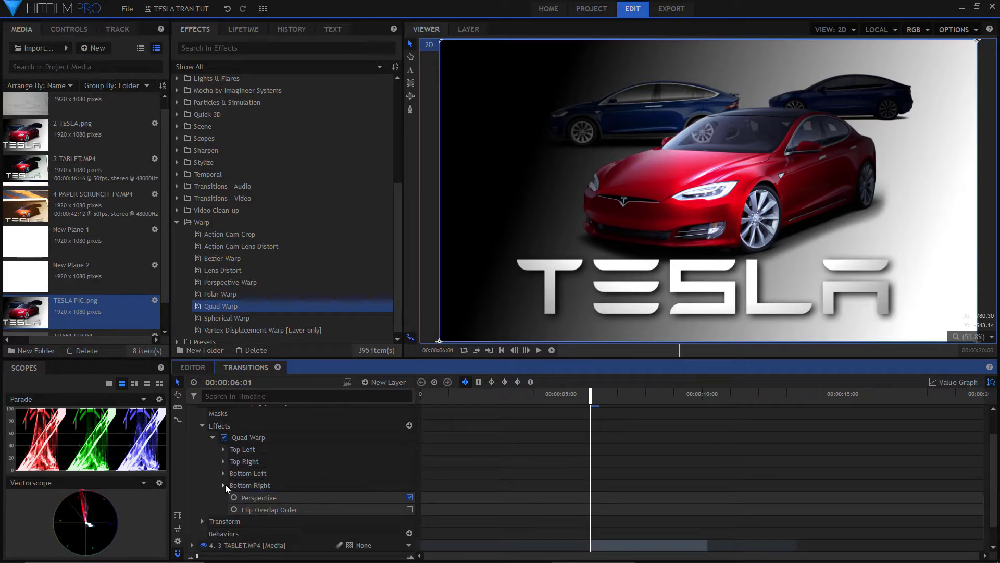
pyautogui.moveTo(996, 479); pyautogui.dragTo(996, 458)
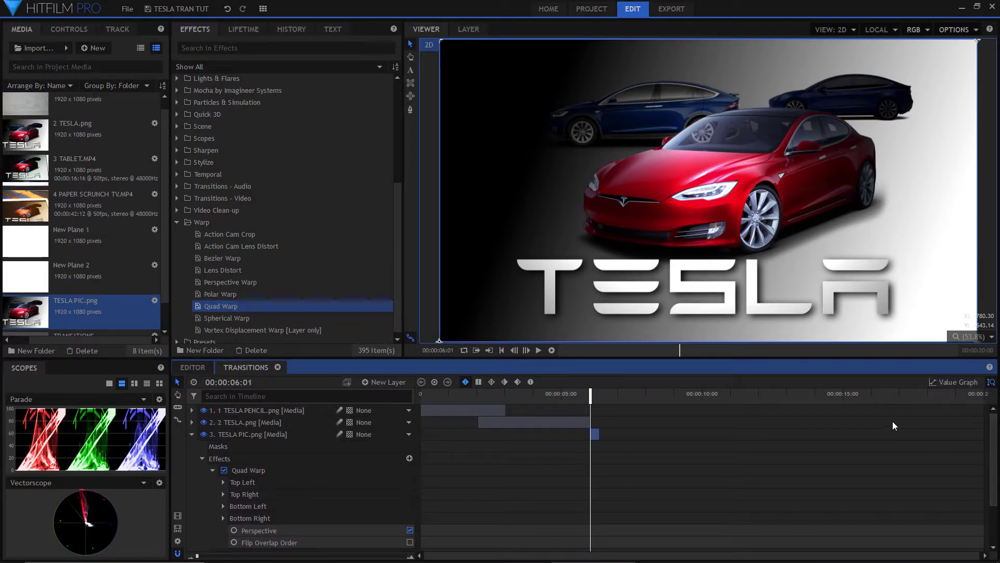
# Step: At 00:00:06:03, pull all four Quad Warp corners of TESLA PIC.png slightly inward to begin shrinking the picture onto the tablet
pyautogui.moveTo(442, 40); pyautogui.dragTo(445, 46)
pyautogui.moveTo(978, 47); pyautogui.dragTo(971, 50)
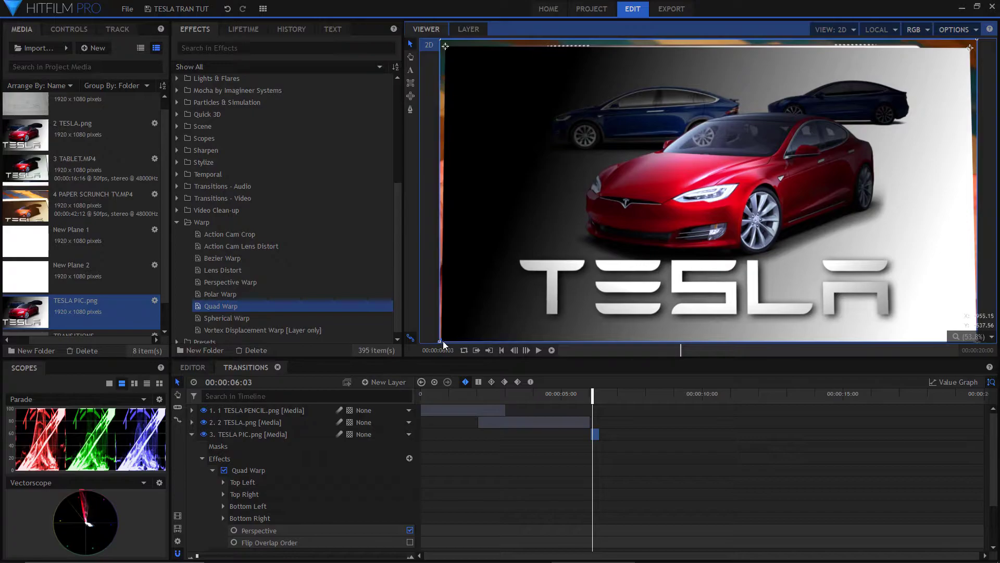
pyautogui.moveTo(442, 342); pyautogui.dragTo(458, 331)
pyautogui.scroll(-2, 894, 286)
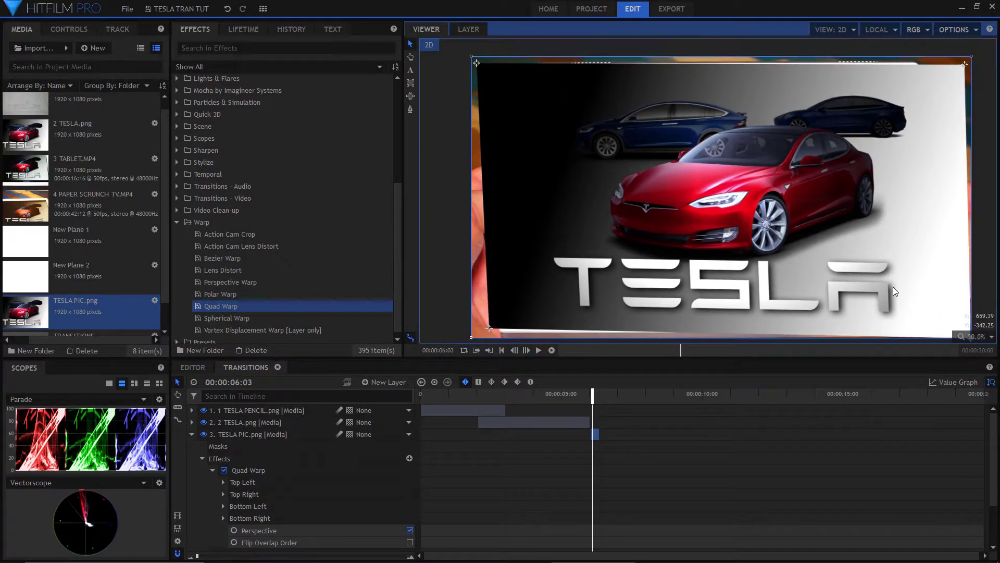
pyautogui.moveTo(954, 326); pyautogui.dragTo(946, 320)
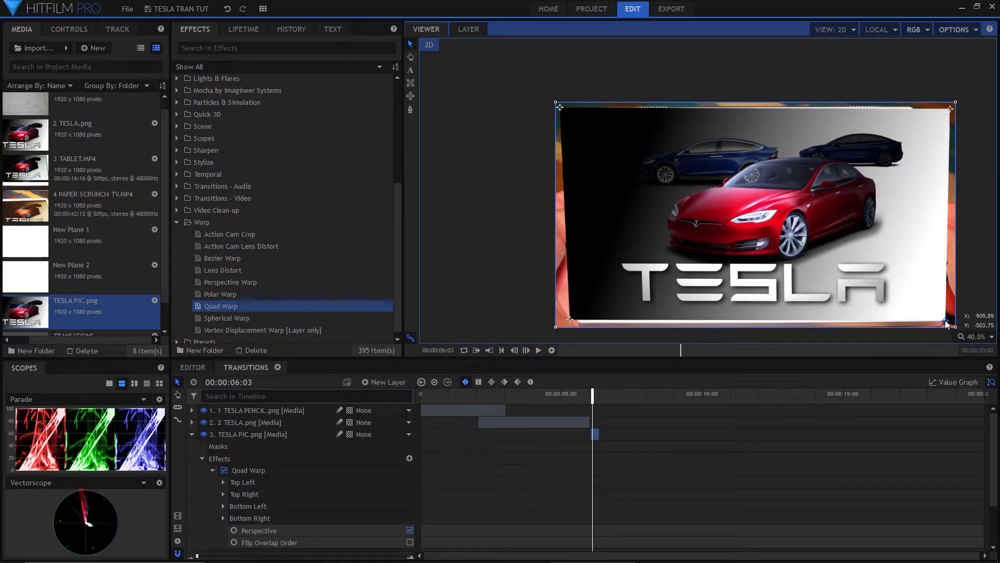
# Step: At 00:00:06:05, move the four Quad Warp corners further inward so the picture sits within the tablet's outer edges
pyautogui.press('Right')
pyautogui.press('Right')
pyautogui.moveTo(560, 108); pyautogui.dragTo(583, 111)
pyautogui.moveTo(951, 113); pyautogui.dragTo(926, 114)
pyautogui.moveTo(570, 317); pyautogui.dragTo(577, 314)
pyautogui.moveTo(946, 321); pyautogui.dragTo(932, 315)
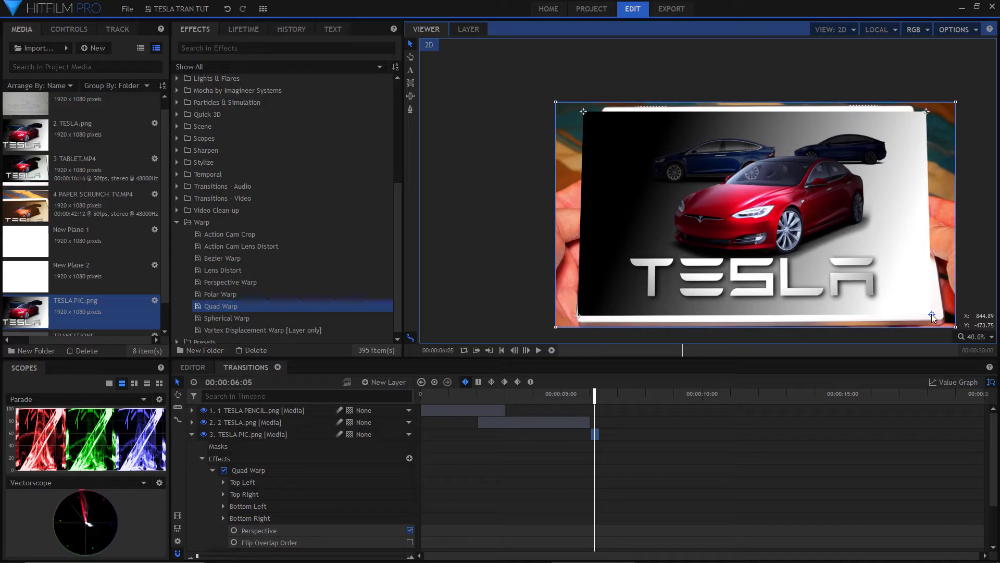
# Step: At 00:00:06:07, fit the four Quad Warp corners of TESLA PIC.png to the tablet's screen
pyautogui.press('Right')
pyautogui.press('Right')
pyautogui.moveTo(927, 111); pyautogui.dragTo(904, 119)
pyautogui.moveTo(583, 111); pyautogui.dragTo(617, 121)
pyautogui.moveTo(578, 315); pyautogui.dragTo(597, 298)
pyautogui.moveTo(932, 314); pyautogui.dragTo(923, 299)
pyautogui.moveTo(903, 119); pyautogui.dragTo(899, 121)
pyautogui.moveTo(618, 121); pyautogui.dragTo(620, 126)
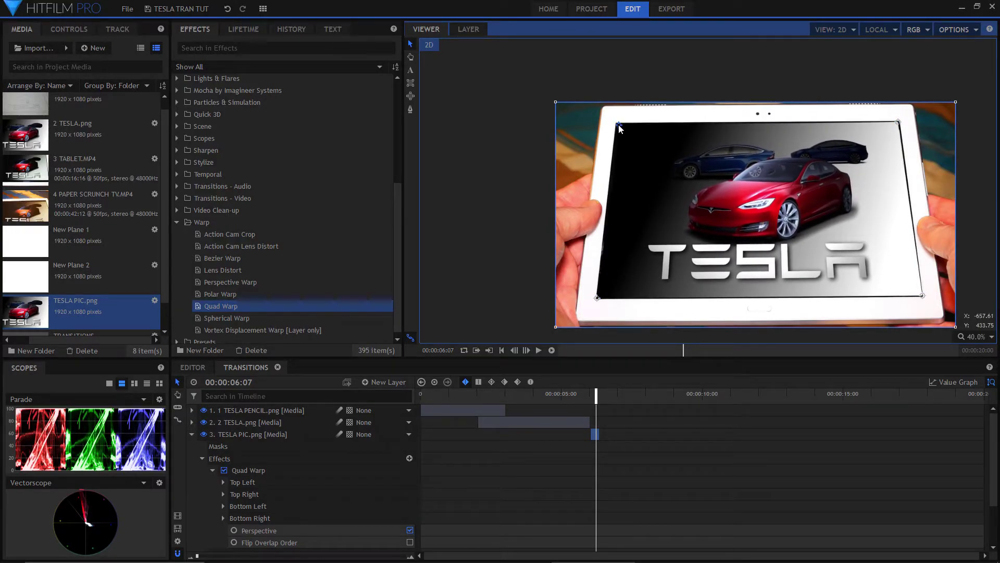
# Step: Play and scrub through the warp of the picture onto the tablet with the whole frame fitted in view
pyautogui.press('space')
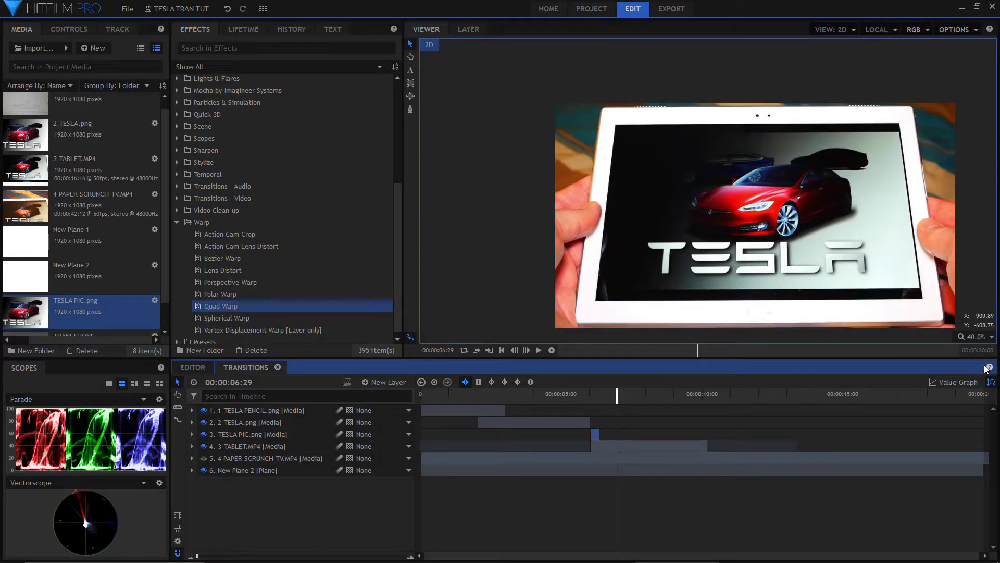
pyautogui.click(979, 337)
pyautogui.click(965, 458)
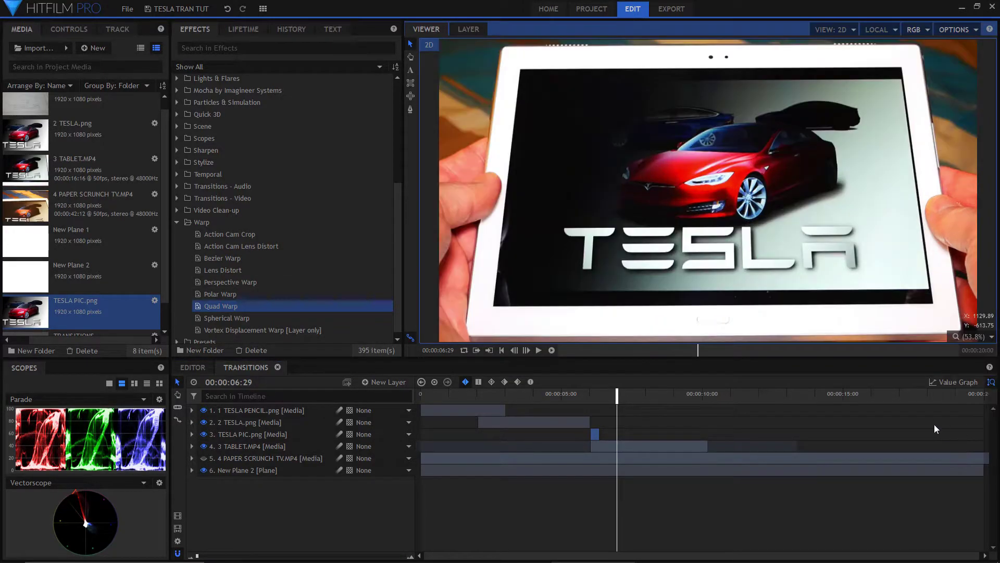
pyautogui.moveTo(616, 397); pyautogui.dragTo(591, 399)
pyautogui.moveTo(597, 398)
pyautogui.mouseDown()
pyautogui.moveTo(588, 398)
pyautogui.moveTo(603, 398)
pyautogui.mouseUp()
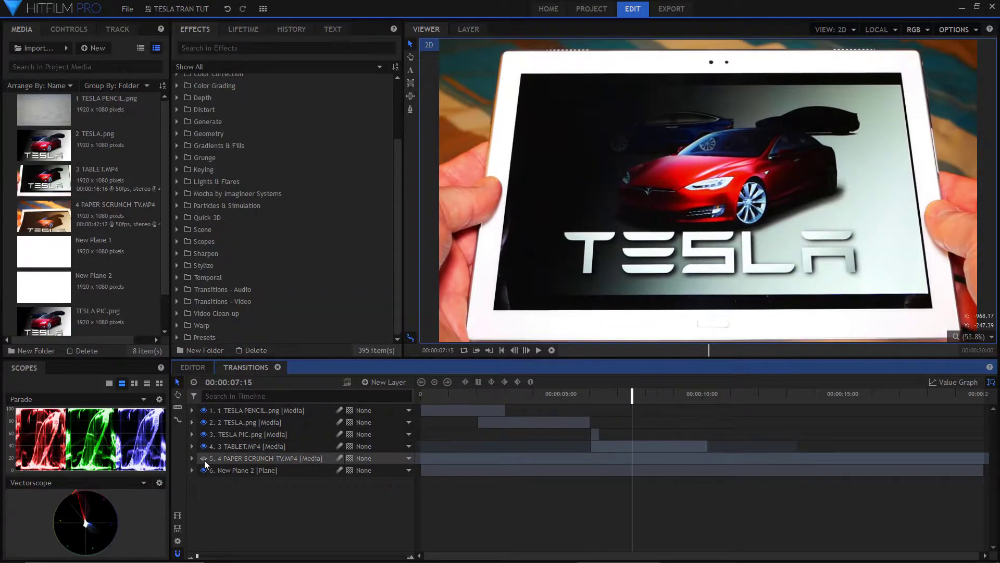
# Step: Slice the 3 TABLET.MP4 layer at 00:00:09:29
pyautogui.moveTo(632, 396); pyautogui.dragTo(702, 400)
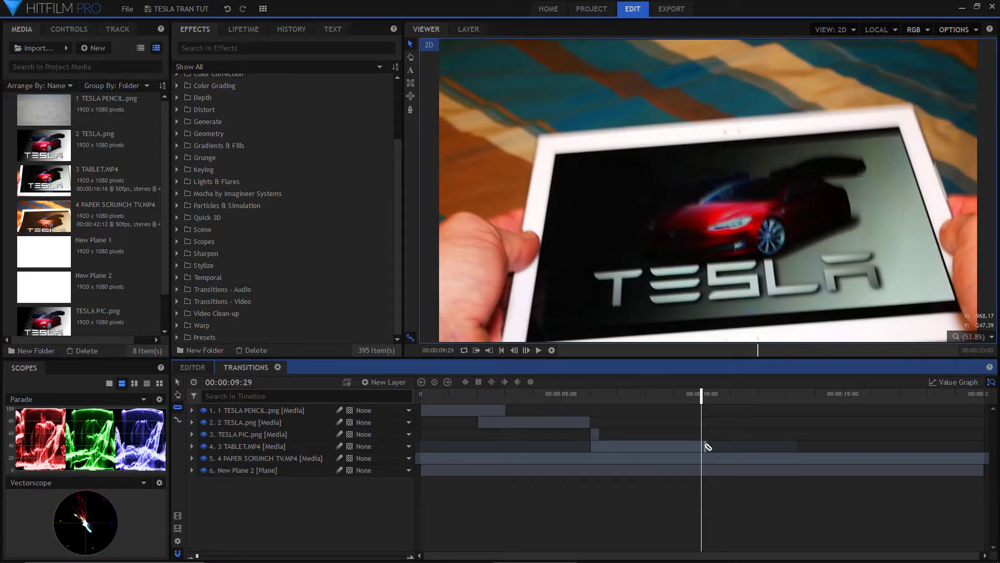
pyautogui.click(704, 447)
pyautogui.click(178, 382)
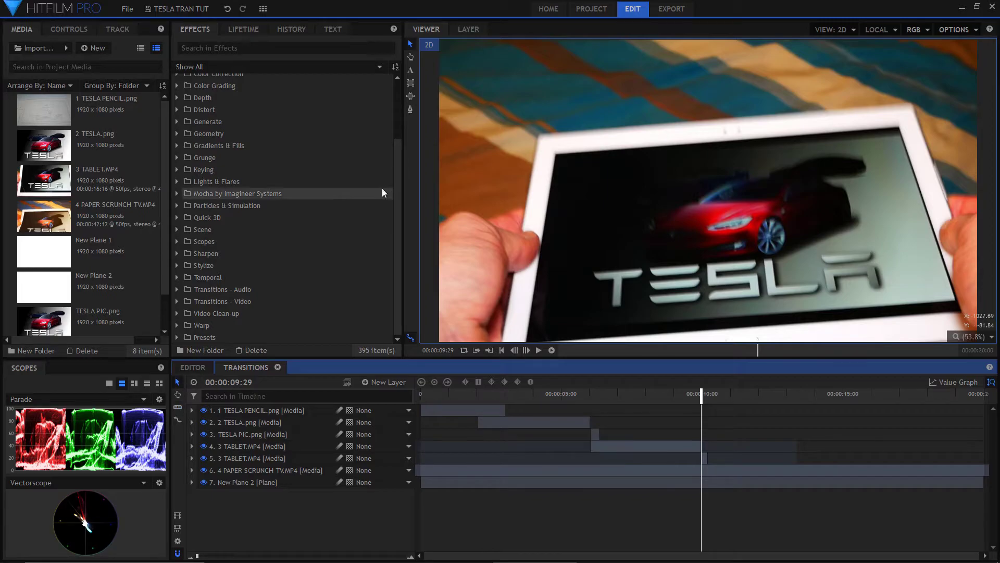
# Step: Apply the 70s Photo film look preset to the short second section of 3 TABLET.MP4
pyautogui.click(178, 337)
pyautogui.scroll(-4, 255, 276)
pyautogui.doubleClick(207, 241)
pyautogui.scroll(-2, 233, 184)
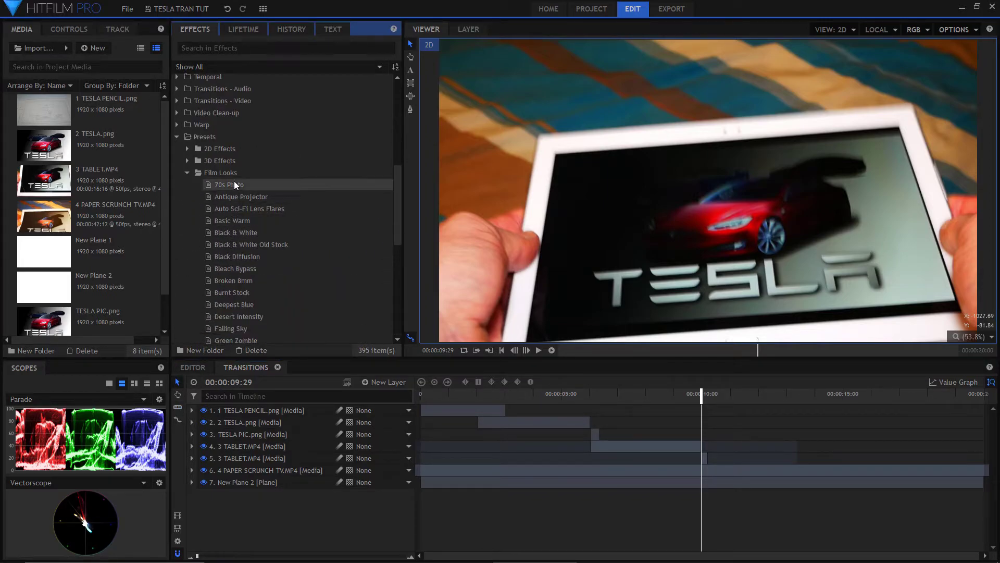
pyautogui.moveTo(233, 186); pyautogui.dragTo(272, 462)
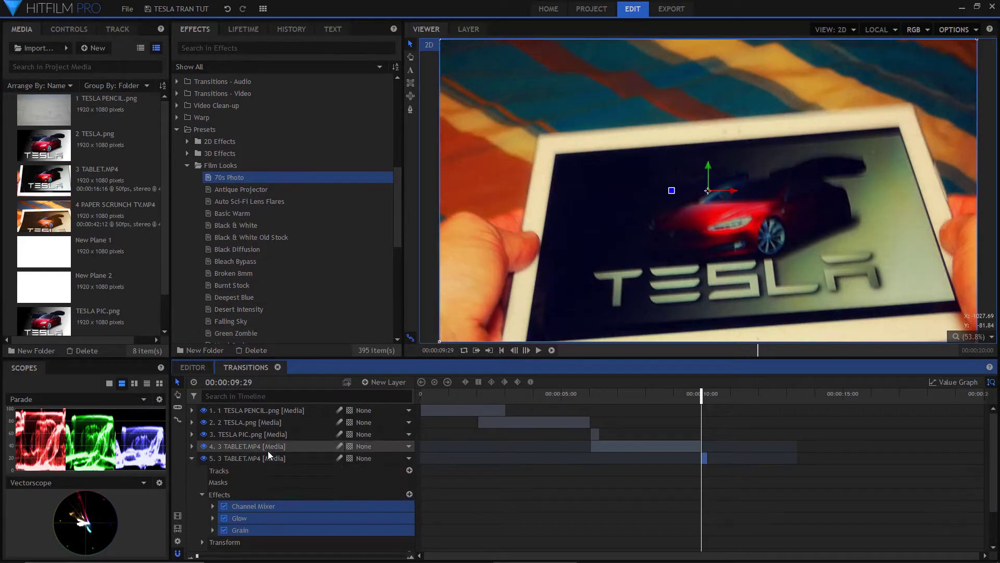
pyautogui.click(192, 459)
# Step: Play back the change from the tablet clip to the paper-scrunch clip around 00:00:10:00
pyautogui.moveTo(699, 400); pyautogui.dragTo(674, 398)
pyautogui.click(538, 350)
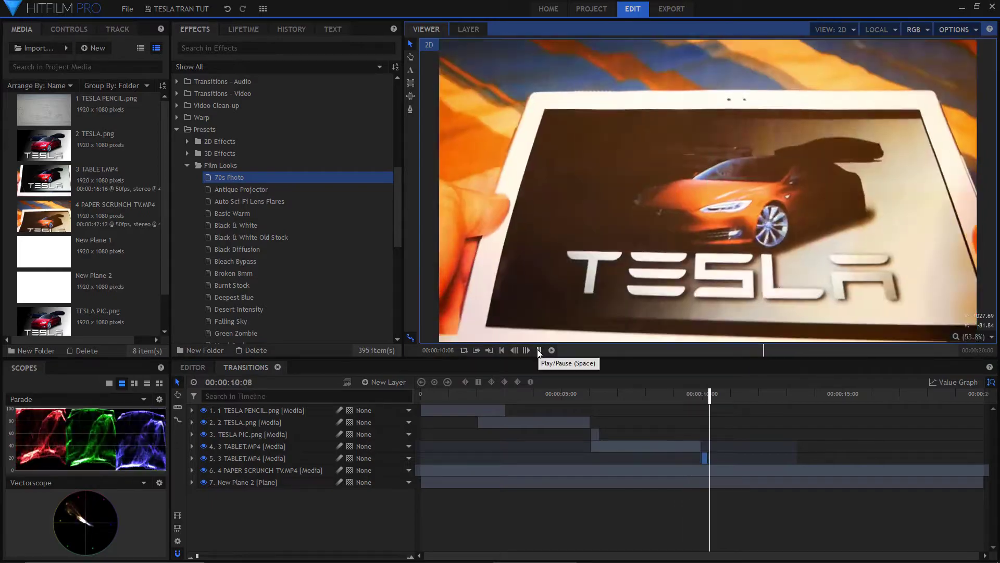
pyautogui.click(538, 350)
# Step: Keyframe the Glow of the second 3 TABLET.MP4 section at 00:00:09:29 with intensity 0.0, threshold 0.0% and radius 0.0 px
pyautogui.moveTo(199, 557); pyautogui.dragTo(293, 556)
pyautogui.moveTo(701, 394); pyautogui.dragTo(548, 412)
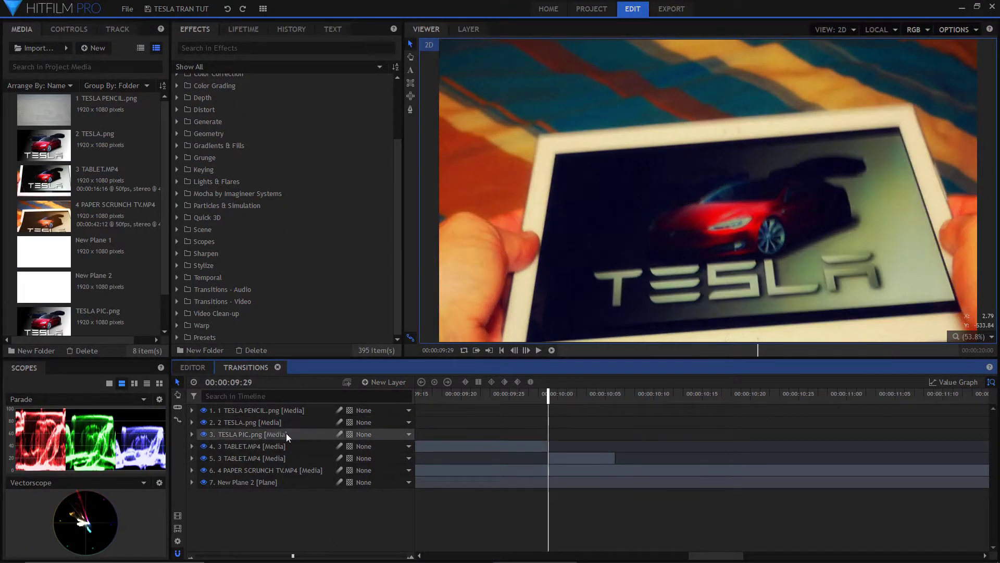
pyautogui.click(192, 458)
pyautogui.click(203, 495)
pyautogui.scroll(-1, 214, 489)
pyautogui.click(212, 485)
pyautogui.scroll(-1, 214, 489)
pyautogui.click(250, 444)
pyautogui.moveTo(402, 444)
pyautogui.mouseDown()
pyautogui.moveTo(396, 455)
pyautogui.moveTo(405, 433)
pyautogui.mouseUp()
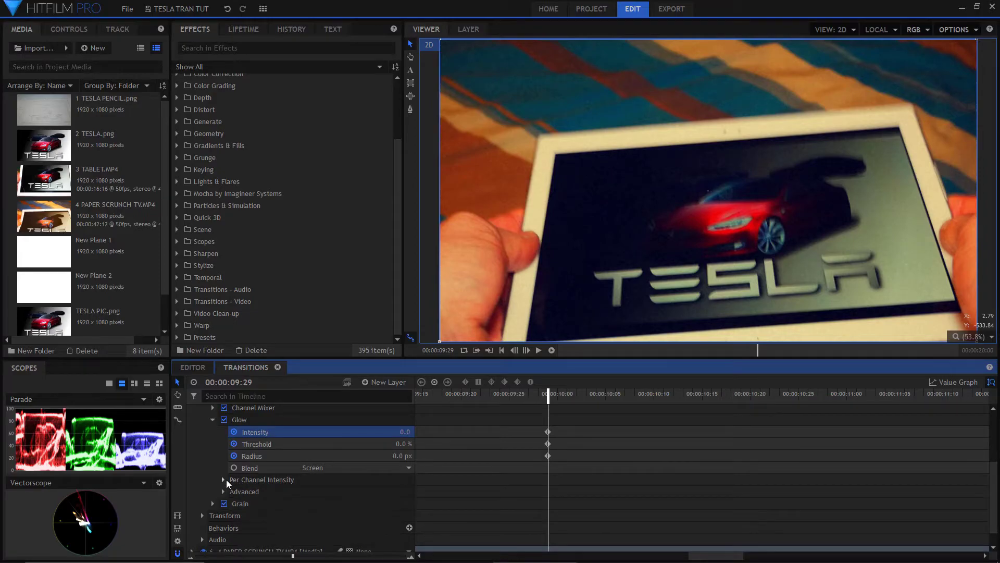
# Step: Keyframe the Grain effect at 00:00:09:29 with amount 0.0 and size 0.2
pyautogui.scroll(-1, 222, 489)
pyautogui.click(213, 485)
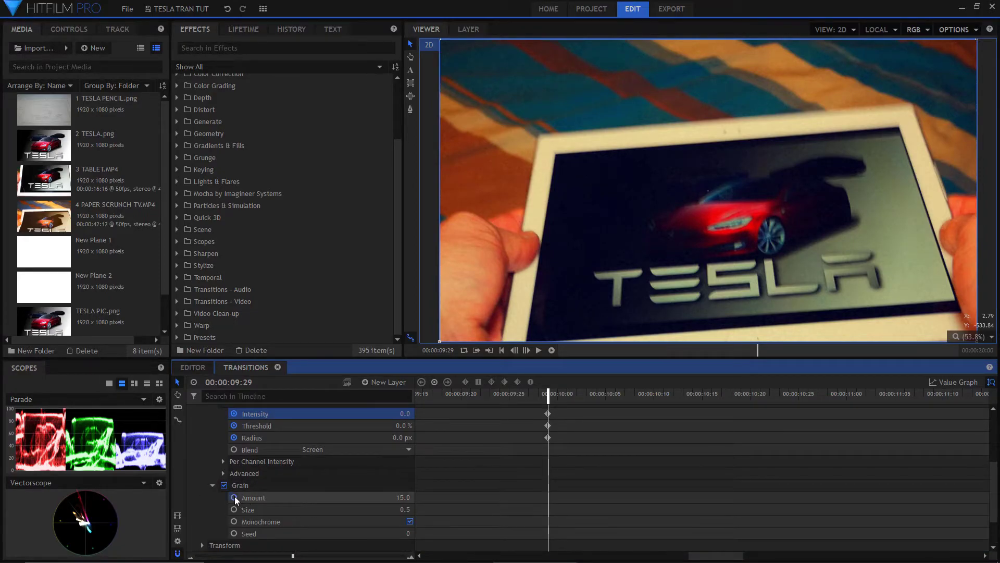
pyautogui.click(265, 521)
pyautogui.moveTo(398, 506); pyautogui.dragTo(388, 497)
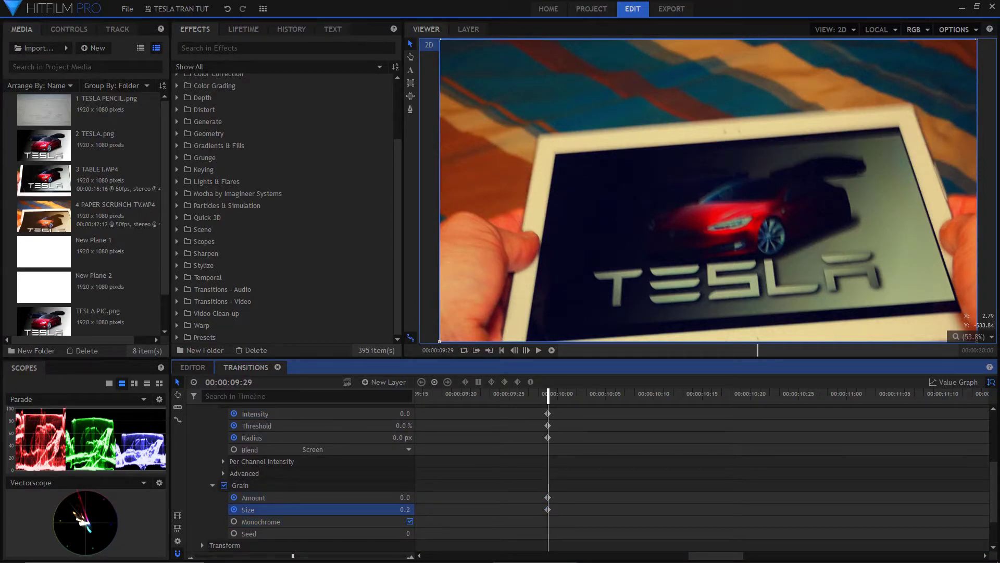
# Step: At 00:00:10:05, set the Glow intensity to 0.4, threshold to 38.0% and radius to 37.0 px
pyautogui.moveTo(996, 483); pyautogui.dragTo(995, 446)
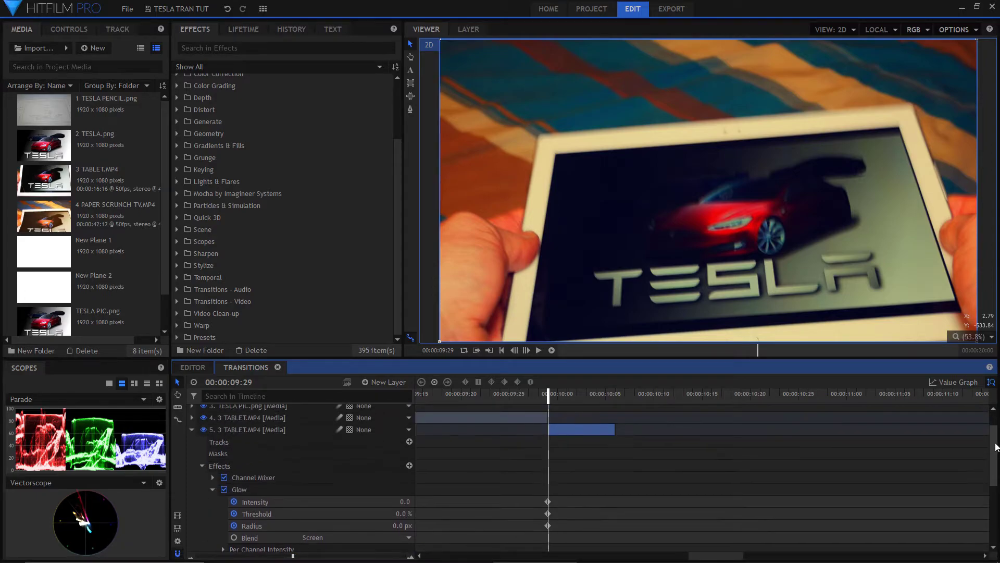
pyautogui.moveTo(546, 398); pyautogui.dragTo(605, 396)
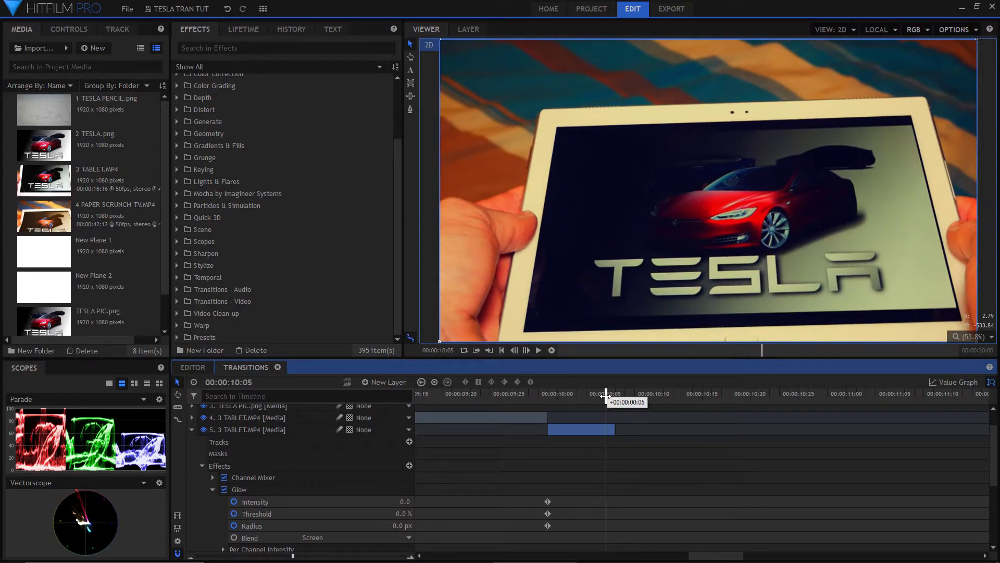
pyautogui.moveTo(405, 501); pyautogui.dragTo(431, 514)
pyautogui.moveTo(400, 525); pyautogui.dragTo(416, 526)
# Step: At 00:00:10:05, set the Grain amount to 13.0 and size to 0.6, and collapse the layer
pyautogui.scroll(-5, 518, 502)
pyautogui.moveTo(401, 467); pyautogui.dragTo(410, 479)
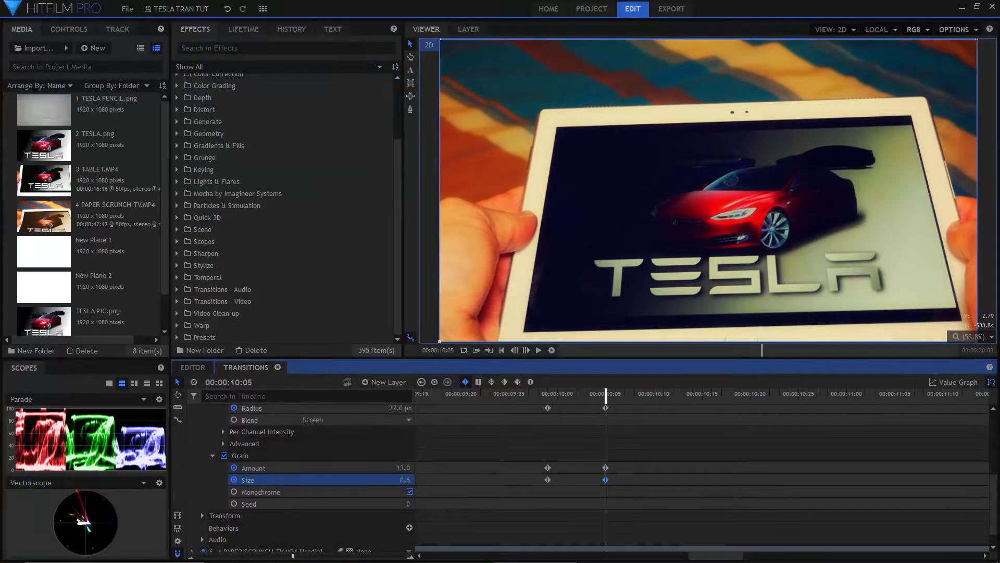
pyautogui.click(212, 455)
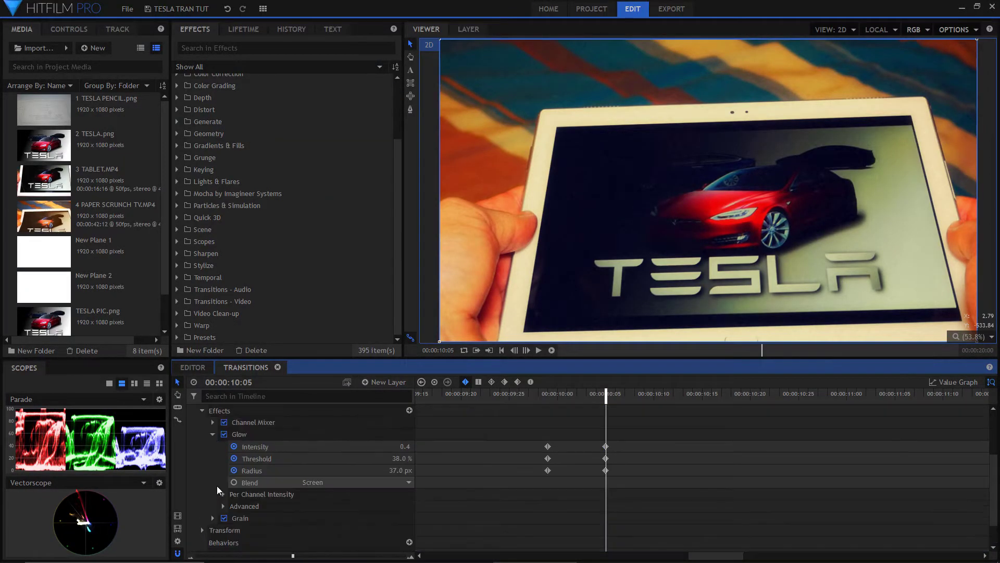
pyautogui.click(213, 473)
pyautogui.click(202, 449)
pyautogui.click(191, 449)
# Step: Play back the animated film look on the end of the tablet clip
pyautogui.moveTo(292, 556); pyautogui.dragTo(207, 556)
pyautogui.moveTo(703, 396)
pyautogui.mouseDown()
pyautogui.moveTo(681, 399)
pyautogui.moveTo(709, 400)
pyautogui.mouseUp()
pyautogui.click(538, 350)
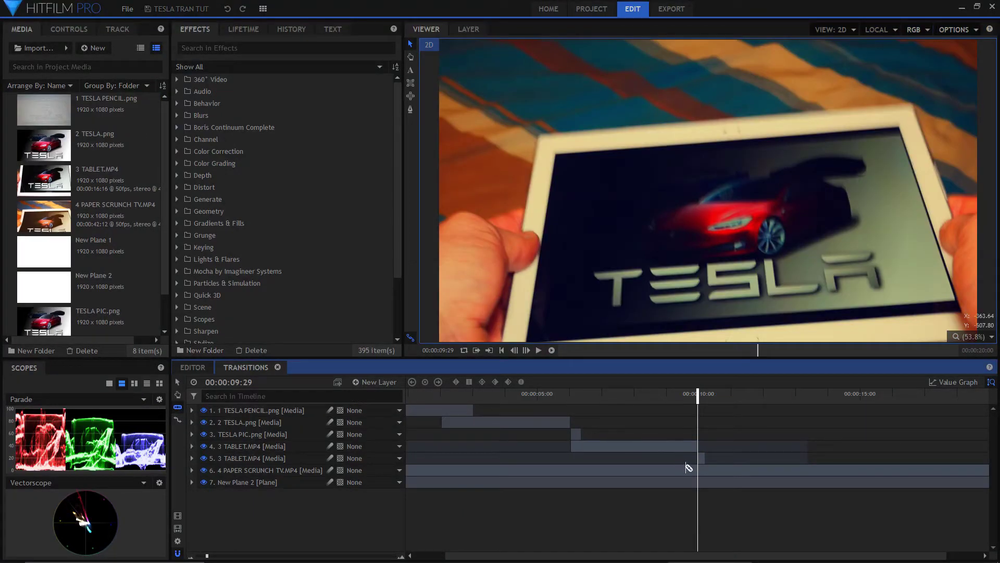
# Step: Slice the 4 PAPER SCRUNCH TV.MP4 layer at 00:00:09:29 and remove the section before the cut
pyautogui.click(699, 470)
pyautogui.rightClick(292, 470)
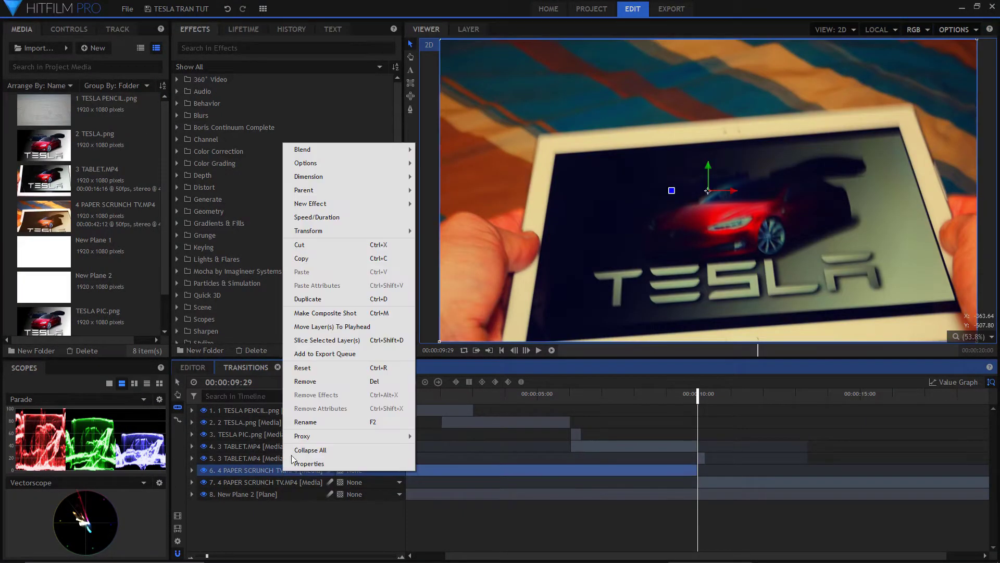
pyautogui.click(313, 386)
pyautogui.click(178, 382)
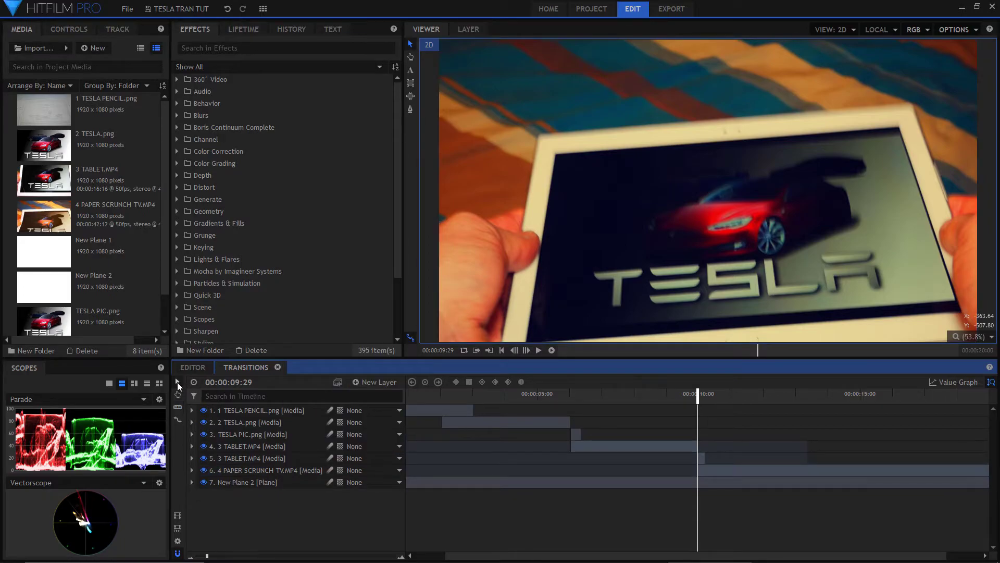
# Step: Place 1 TESLA PENCIL.png directly below the 4 PAPER SCRUNCH TV.MP4 layer and trim its start to about 00:00:12:28
pyautogui.click(102, 111)
pyautogui.moveTo(102, 111)
pyautogui.mouseDown()
pyautogui.moveTo(250, 432)
pyautogui.moveTo(250, 481)
pyautogui.mouseUp()
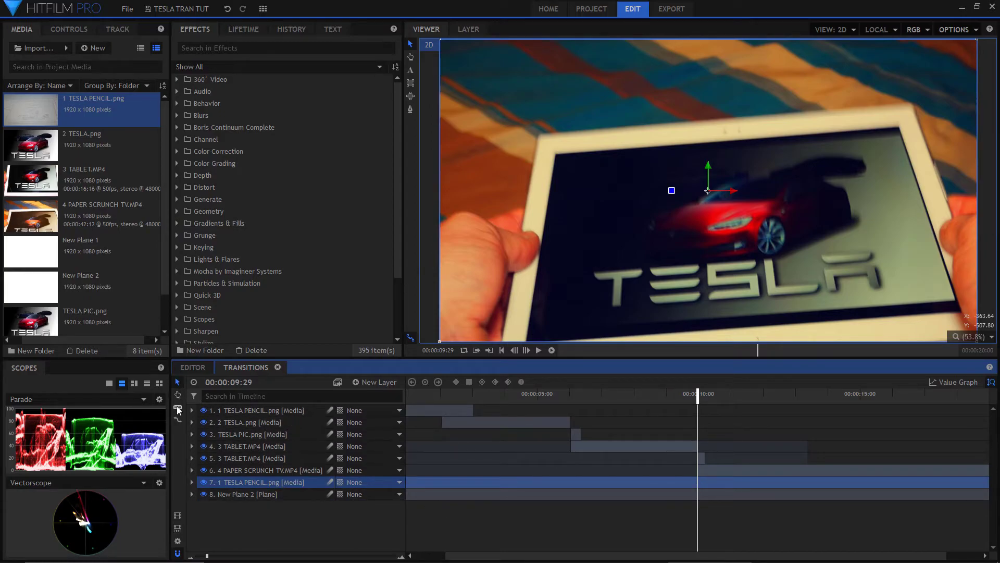
pyautogui.rightClick(259, 483)
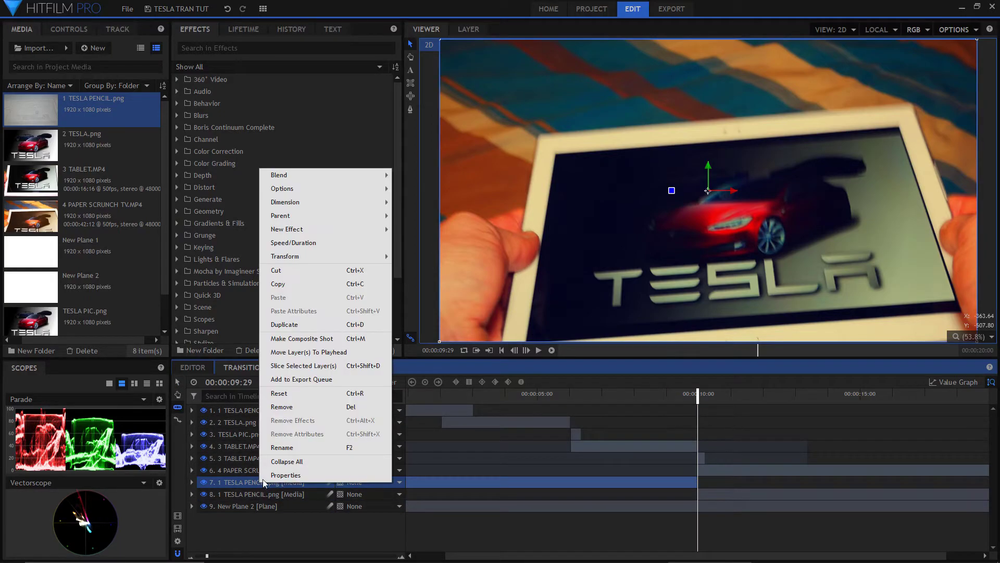
pyautogui.click(276, 406)
pyautogui.moveTo(699, 399); pyautogui.dragTo(806, 406)
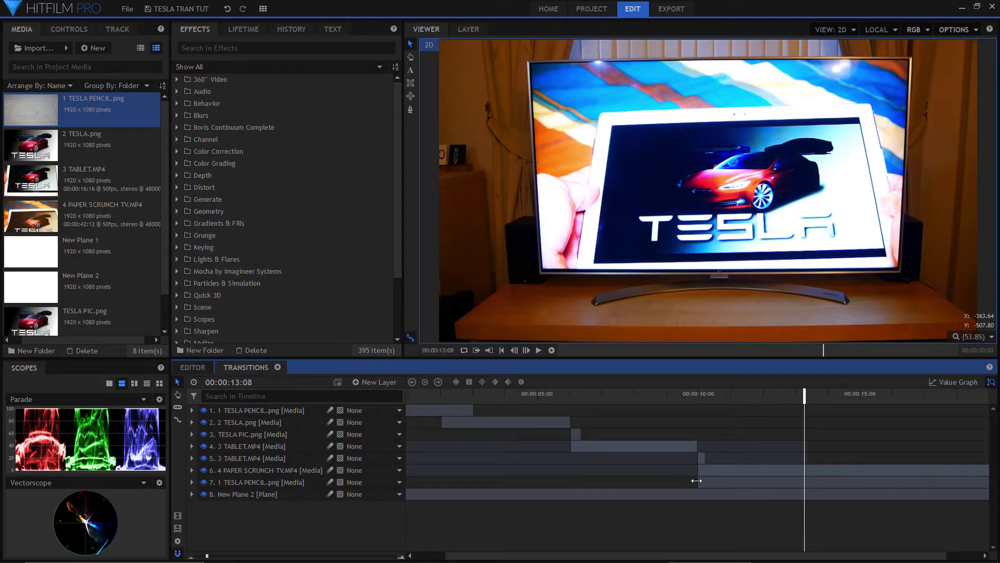
pyautogui.moveTo(697, 481); pyautogui.dragTo(758, 479)
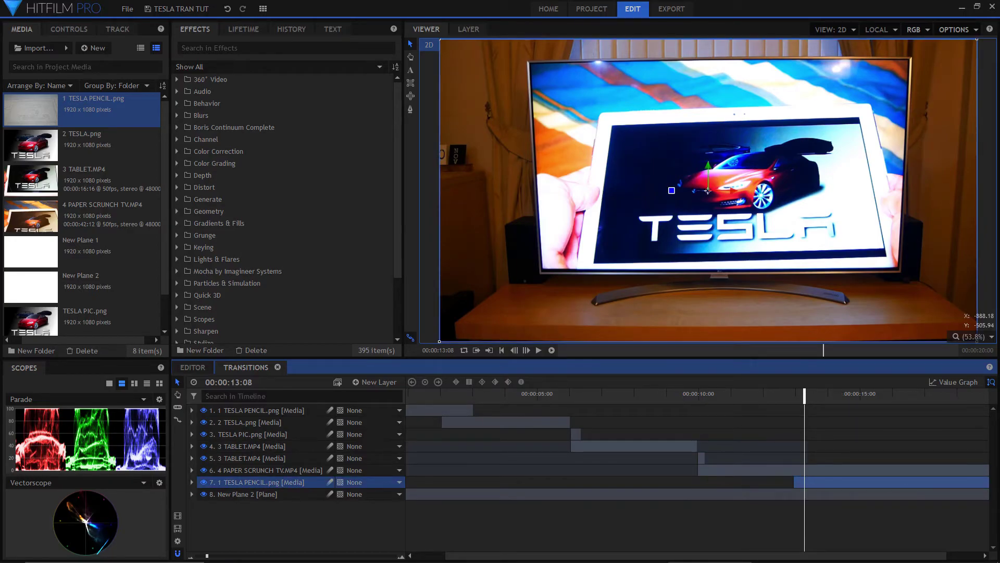
# Step: Keyframe the opacity of 4 PAPER SCRUNCH TV.MP4 from 00:00:12:28, lowering it to 1.5% at 00:00:15:00
pyautogui.click(270, 470)
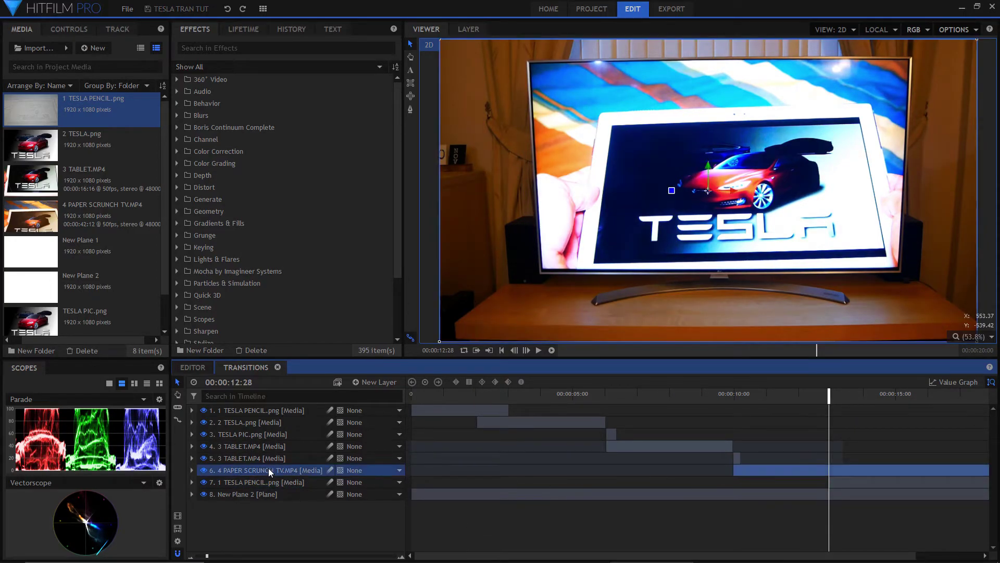
pyautogui.click(192, 470)
pyautogui.click(202, 518)
pyautogui.click(223, 464)
pyautogui.moveTo(829, 398); pyautogui.dragTo(897, 398)
pyautogui.moveTo(391, 465); pyautogui.dragTo(344, 464)
# Step: Keyframe the paper-scrunch layer's anchor point to 63.0, 50.0 and its scale to 159% at 00:00:14:28
pyautogui.moveTo(897, 399)
pyautogui.mouseDown()
pyautogui.moveTo(829, 405)
pyautogui.moveTo(896, 402)
pyautogui.mouseUp()
pyautogui.click(223, 500)
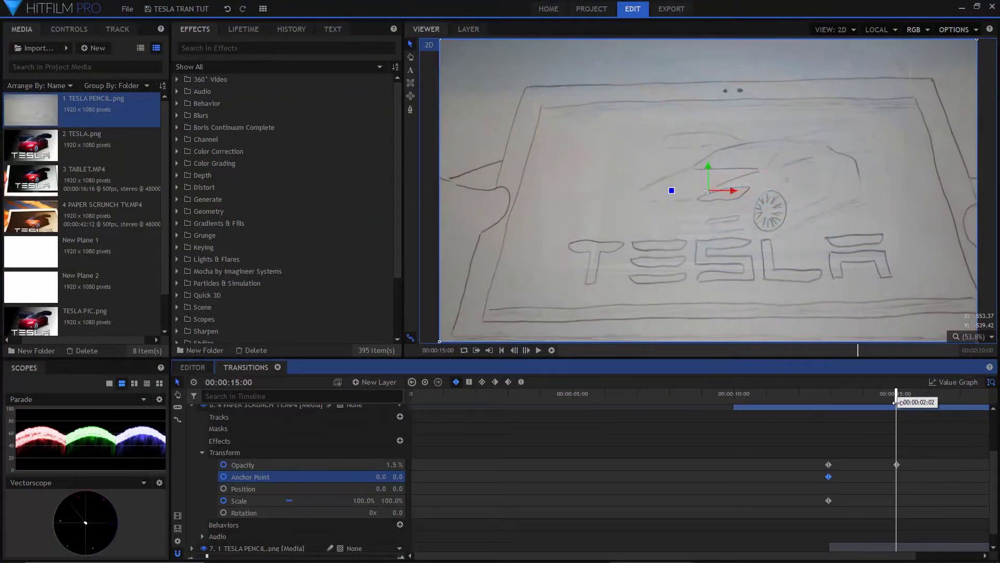
pyautogui.moveTo(363, 501); pyautogui.dragTo(411, 477)
pyautogui.moveTo(363, 500); pyautogui.dragTo(374, 501)
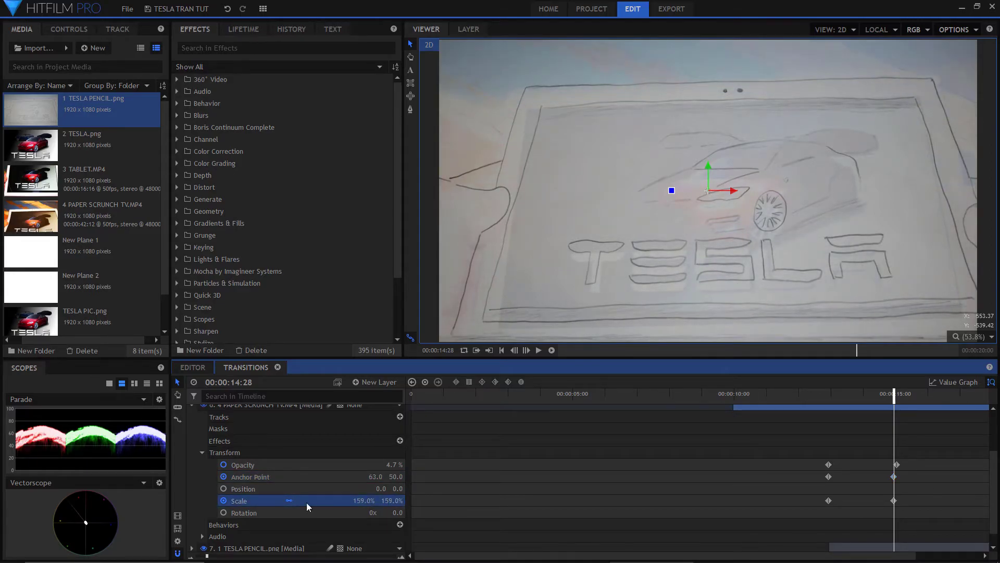
# Step: Fade in the lower 1 TESLA PENCIL.png layer with opacity keyframes from 0% at its start to full at 00:00:14:28
pyautogui.scroll(5, 342, 506)
pyautogui.click(191, 482)
pyautogui.moveTo(894, 411)
pyautogui.mouseDown()
pyautogui.moveTo(815, 411)
pyautogui.moveTo(838, 399)
pyautogui.moveTo(902, 399)
pyautogui.moveTo(823, 398)
pyautogui.moveTo(894, 395)
pyautogui.mouseUp()
pyautogui.click(192, 482)
pyautogui.scroll(-3, 249, 505)
pyautogui.click(224, 497)
pyautogui.moveTo(398, 497); pyautogui.dragTo(416, 497)
# Step: Play back the finished transitions, including the whole composite shot from the beginning
pyautogui.moveTo(894, 398); pyautogui.dragTo(689, 409)
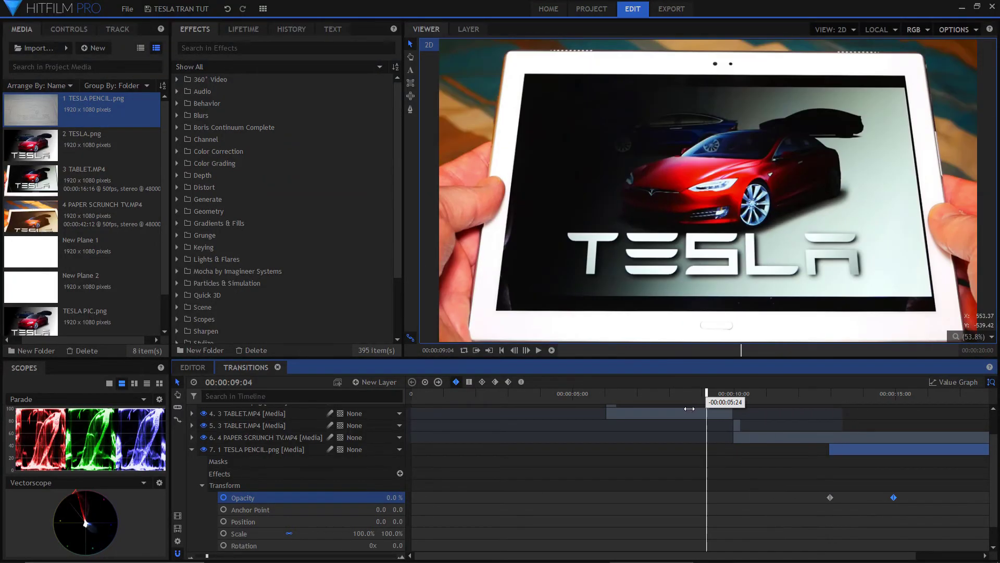
pyautogui.click(540, 350)
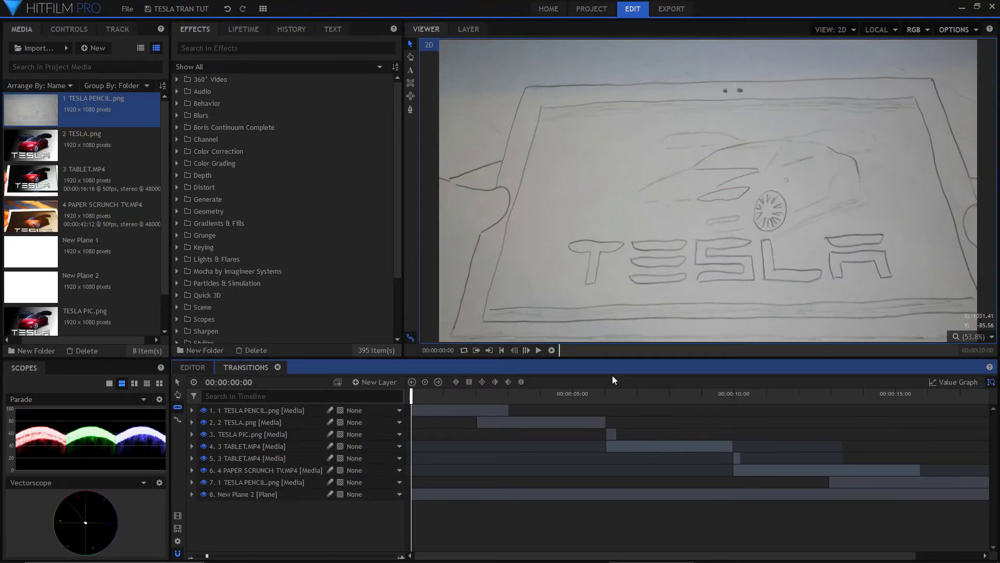
pyautogui.click(540, 350)
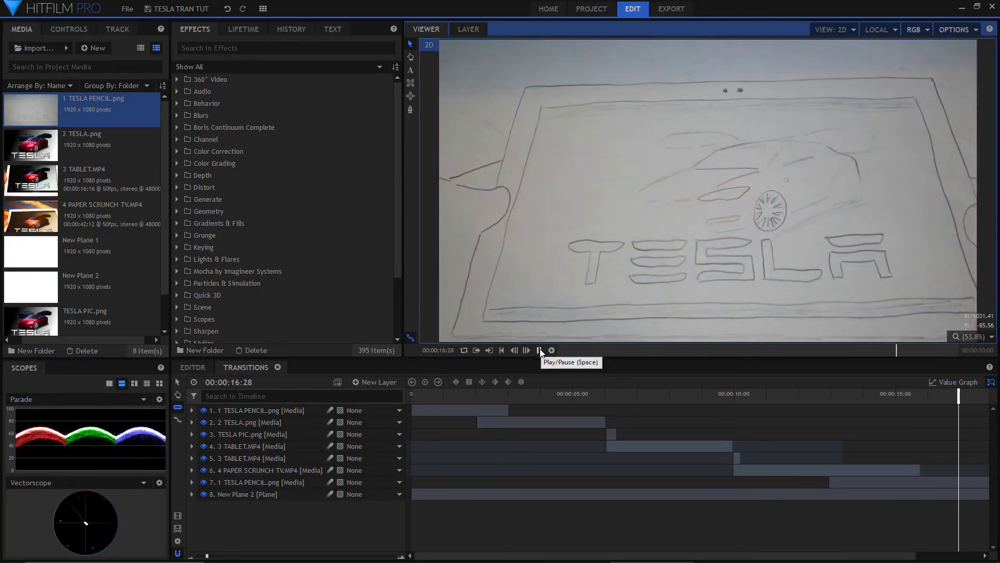
pyautogui.click(540, 350)
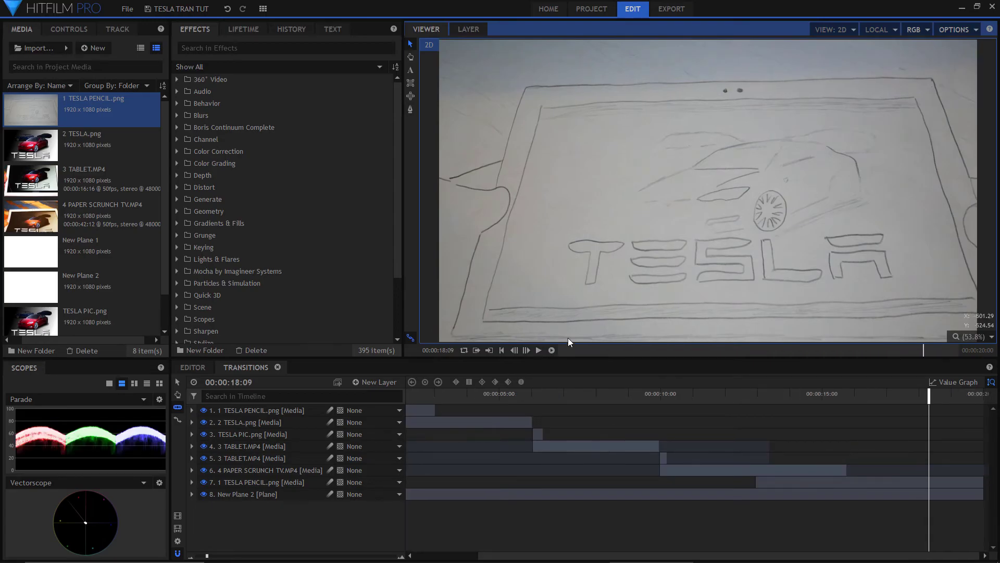